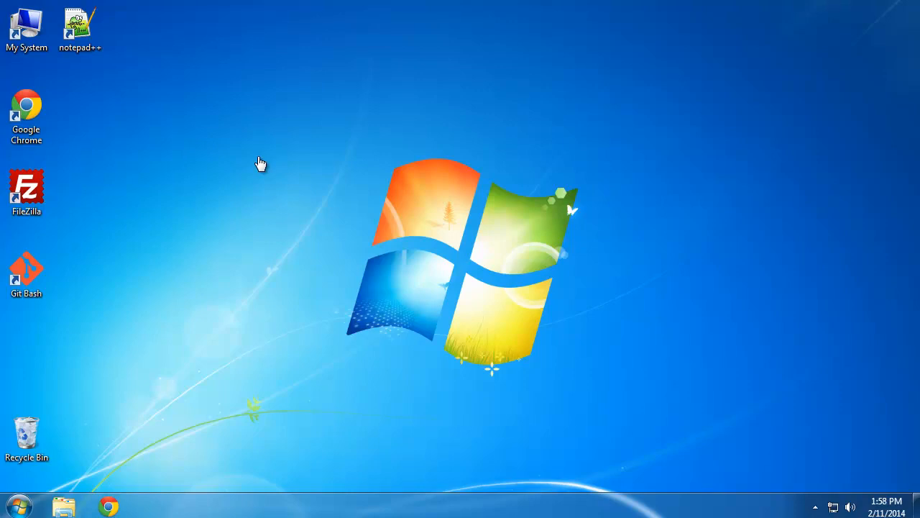
Step: Launch Google Chrome and go to mysql.com
double_click(23, 110)
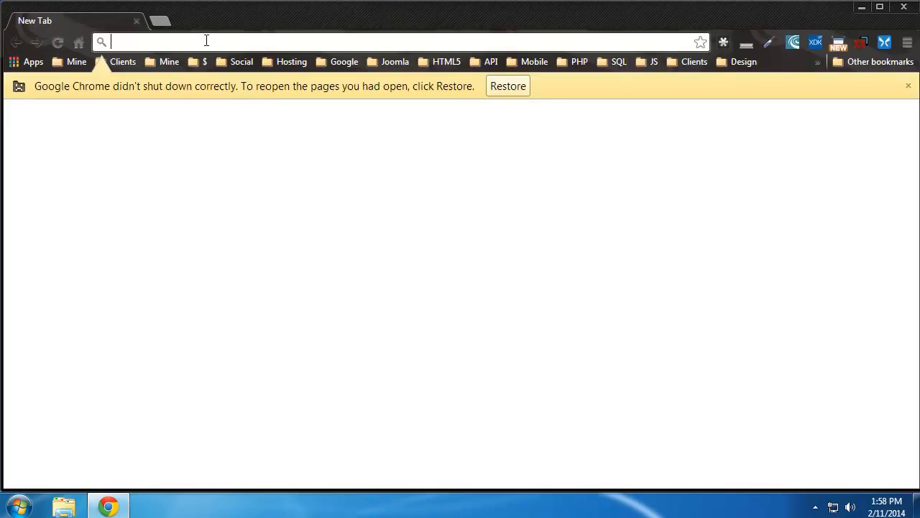
text(,m)
key(BackSpace)
key(BackSpace)
text(mysql.com)
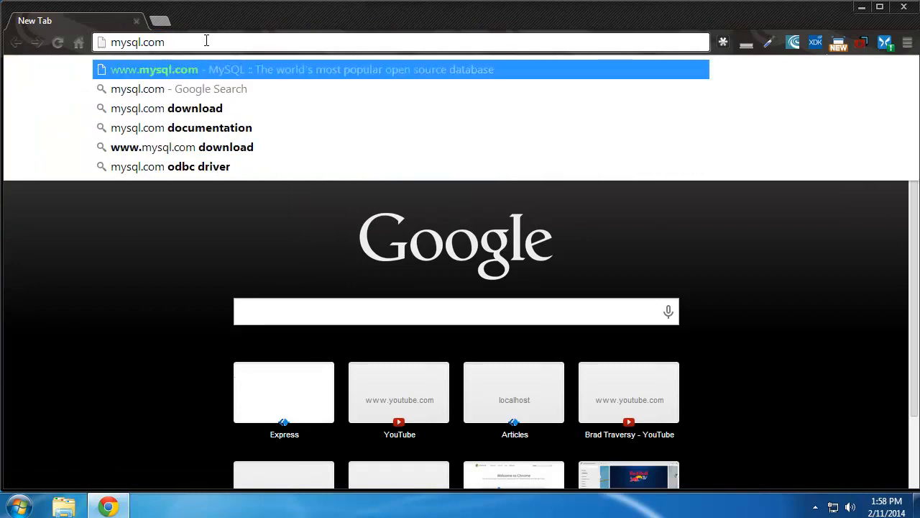
key(Return)
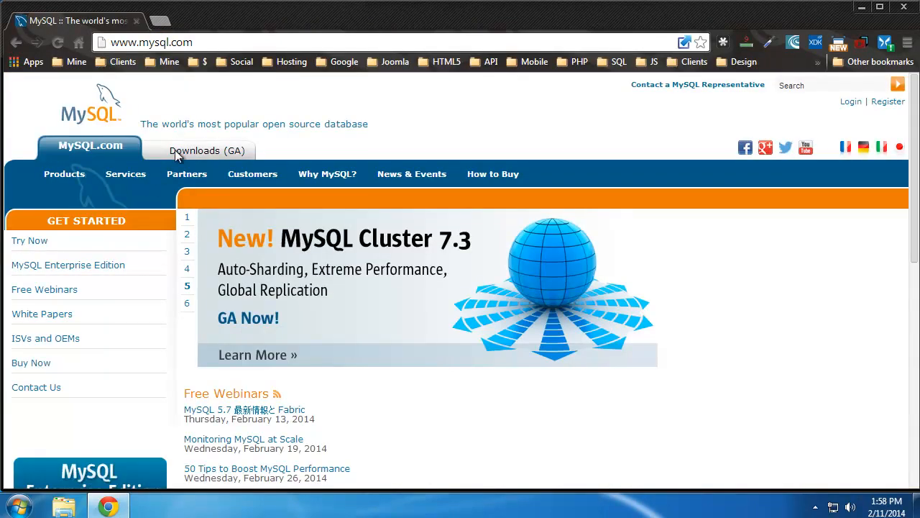
Step: Navigate from Downloads (GA) through the MySQL Developer Zone to the MySQL on Windows page
click(190, 152)
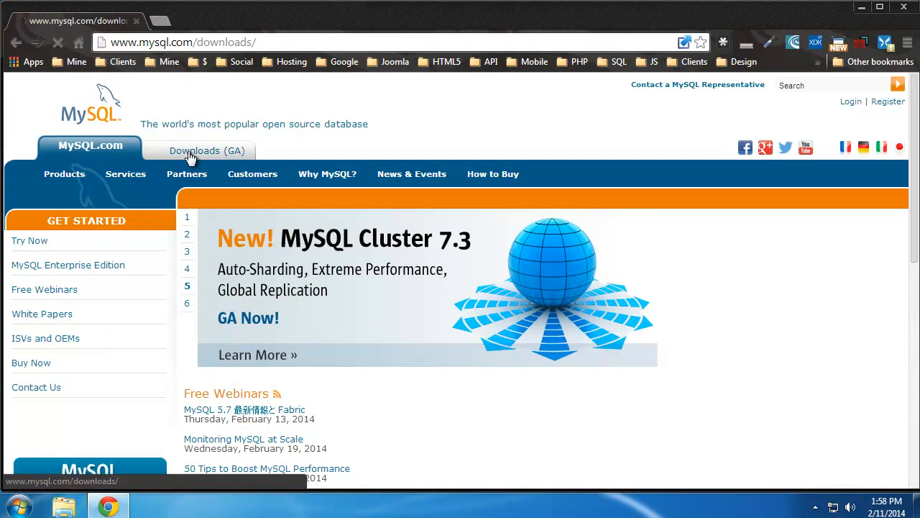
scroll(322, 277, down, 2)
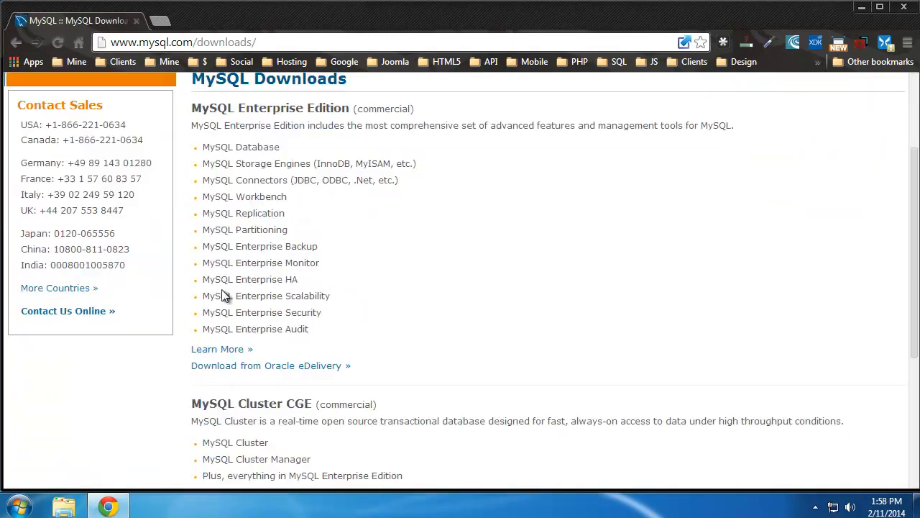
scroll(199, 282, down, 1)
scroll(233, 269, up, 3)
scroll(374, 215, down, 1)
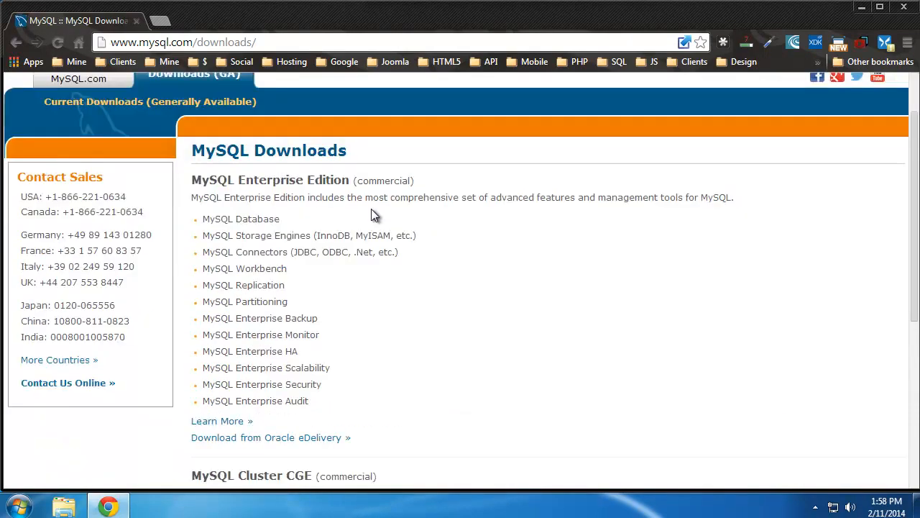
scroll(371, 210, down, 3)
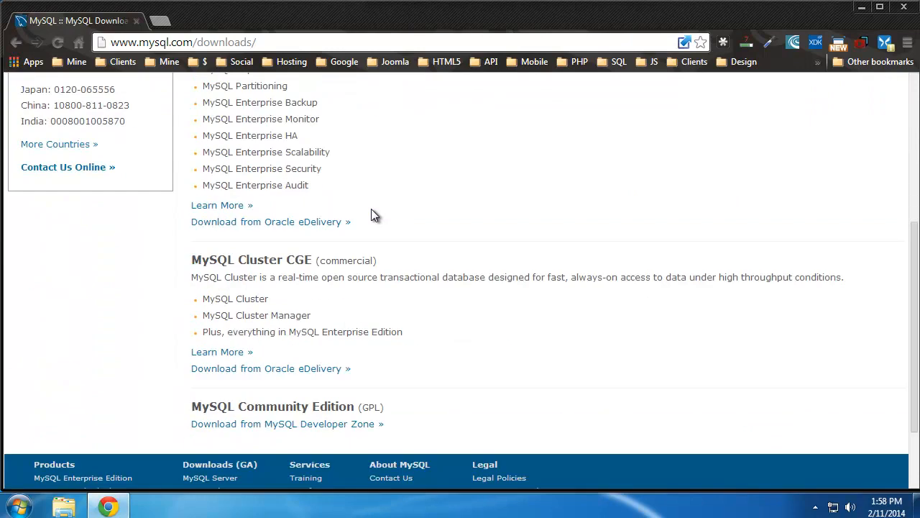
click(332, 424)
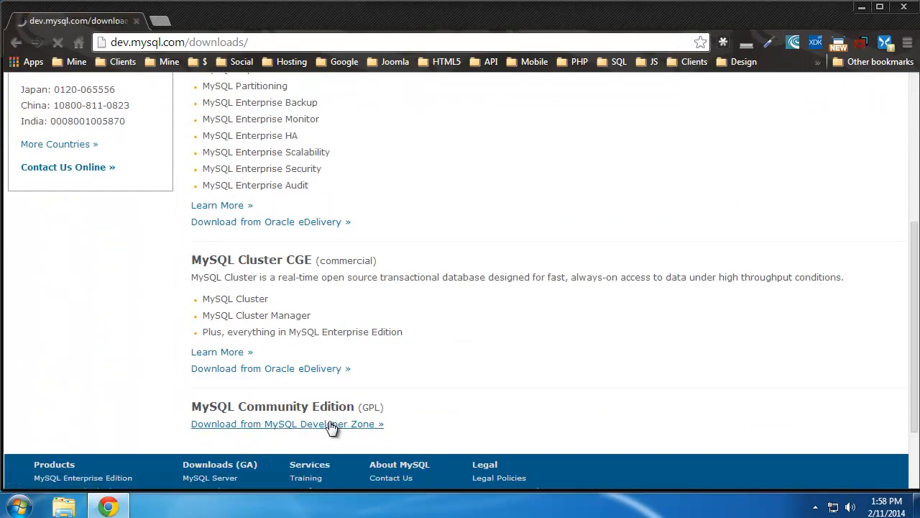
scroll(455, 365, down, 3)
scroll(455, 365, up, 1)
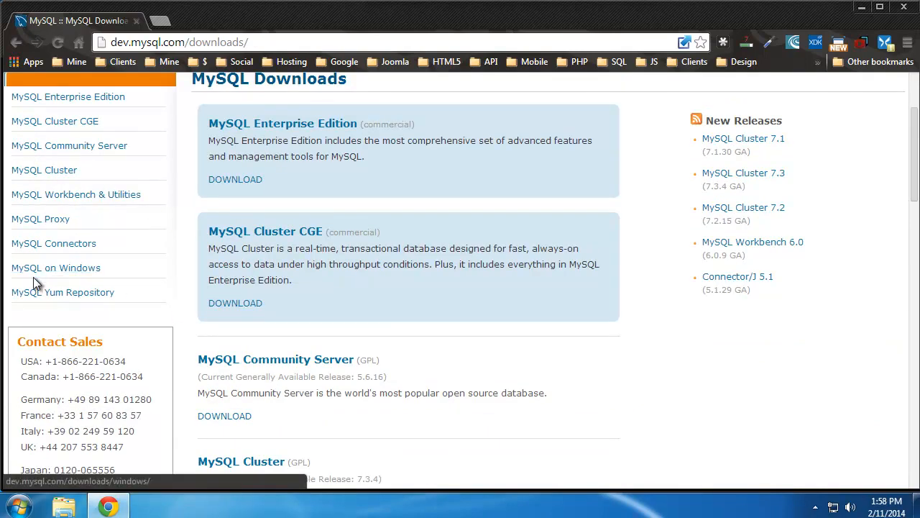
click(79, 277)
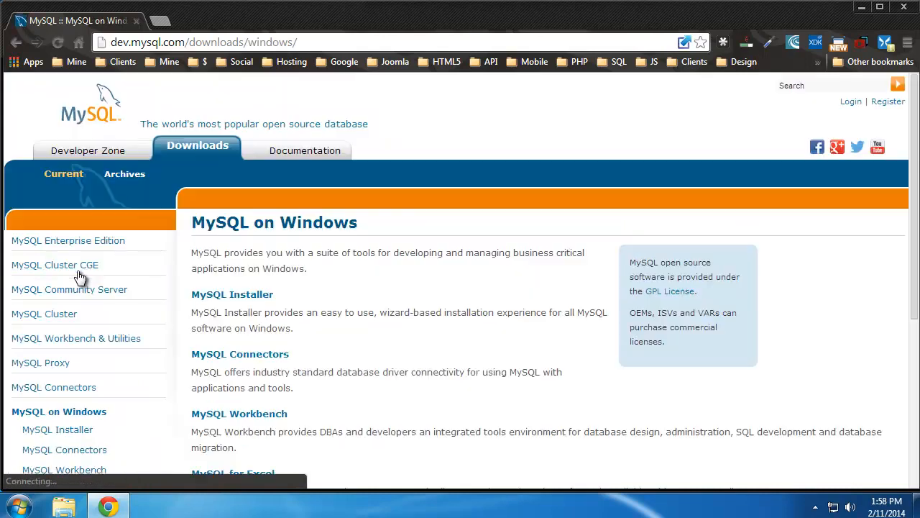
Step: Open the MySQL Installer page and download the 1.5M web-community MSI installer
scroll(424, 395, down, 1)
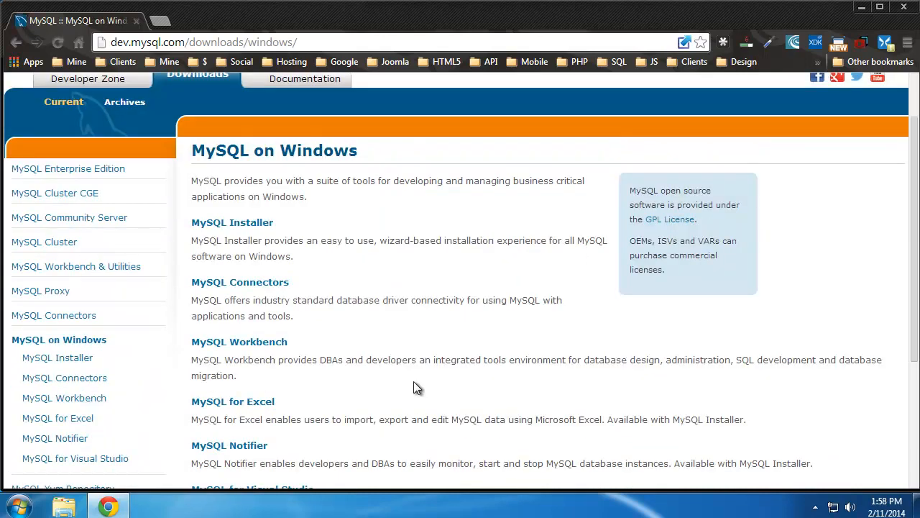
click(251, 225)
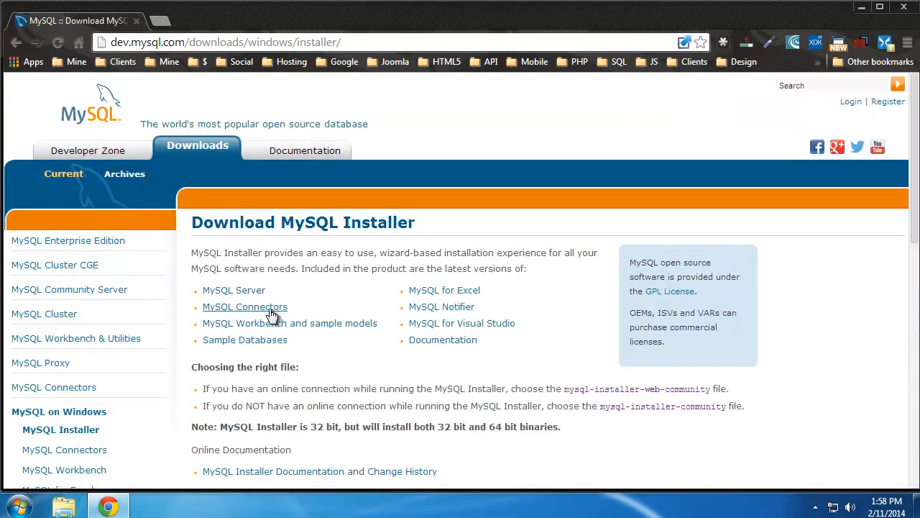
scroll(269, 310, down, 6)
scroll(280, 333, down, 1)
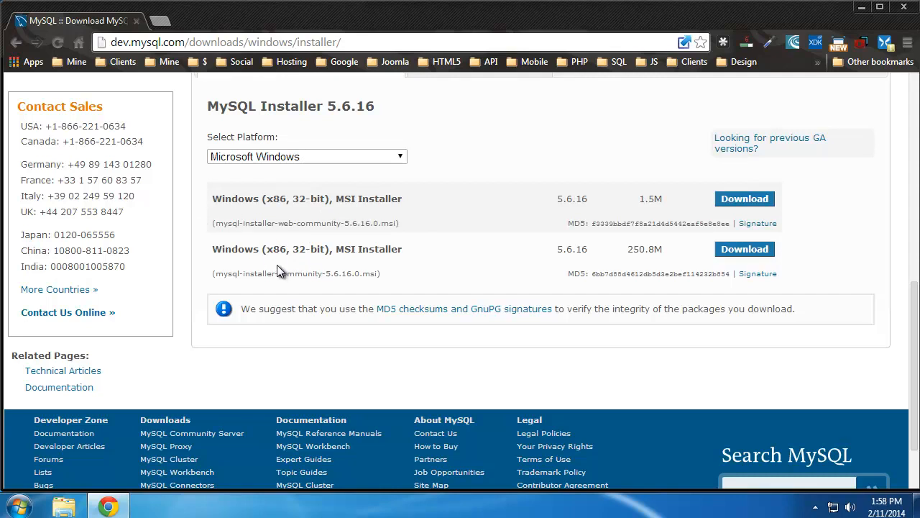
click(736, 202)
scroll(676, 334, down, 3)
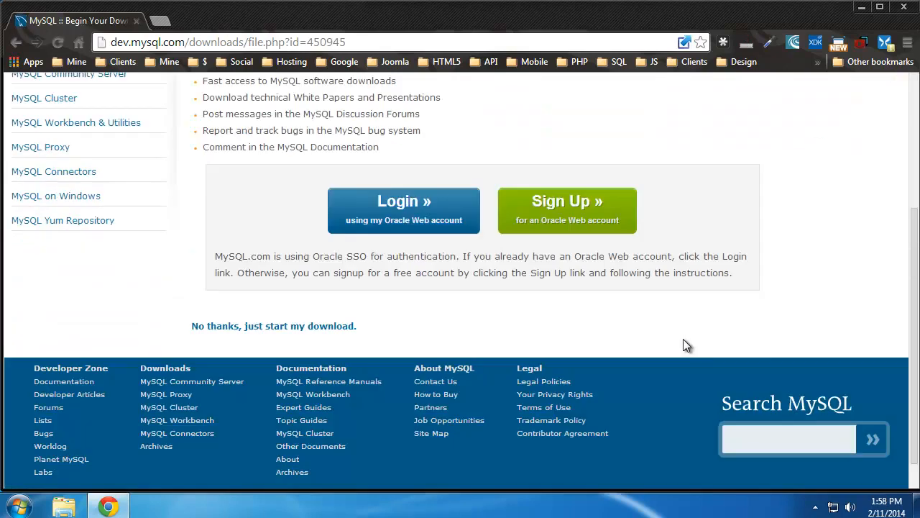
scroll(695, 353, up, 1)
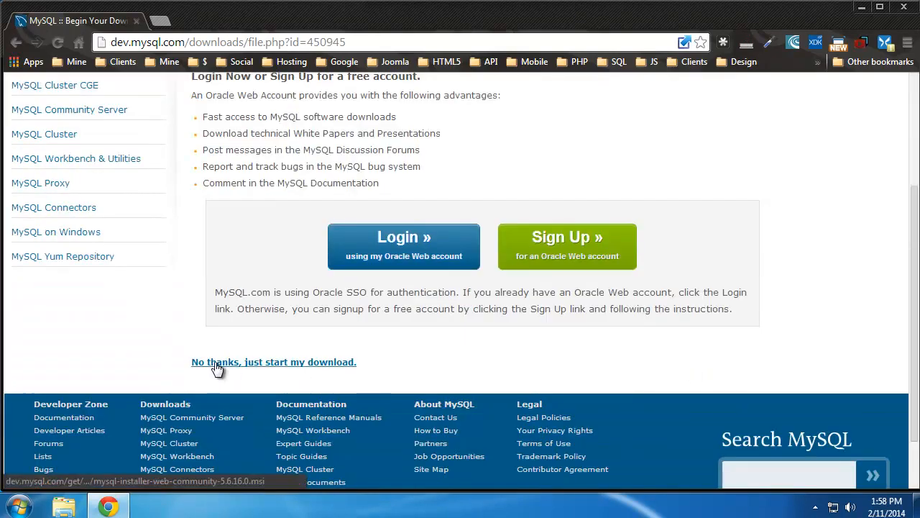
scroll(282, 291, up, 2)
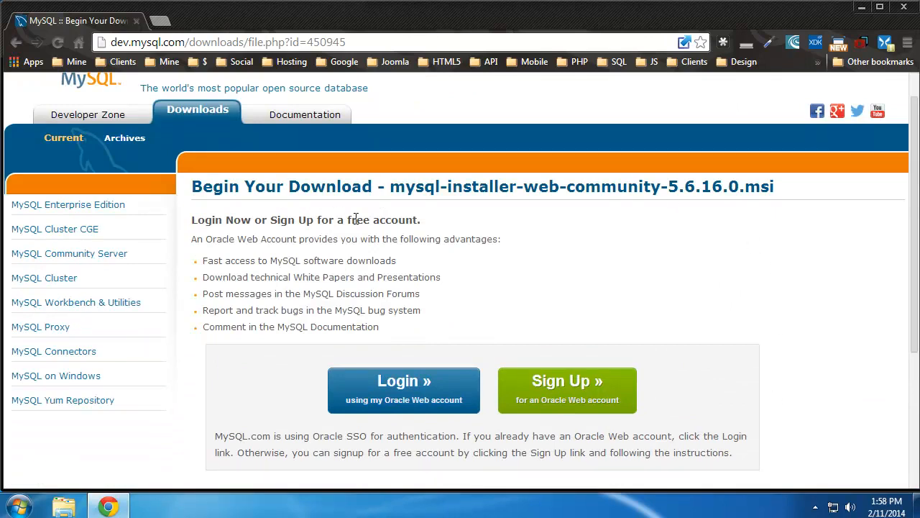
scroll(223, 324, down, 3)
Step: Skip the Oracle login, save the MSI to Downloads, run it, and minimize Chrome
click(243, 291)
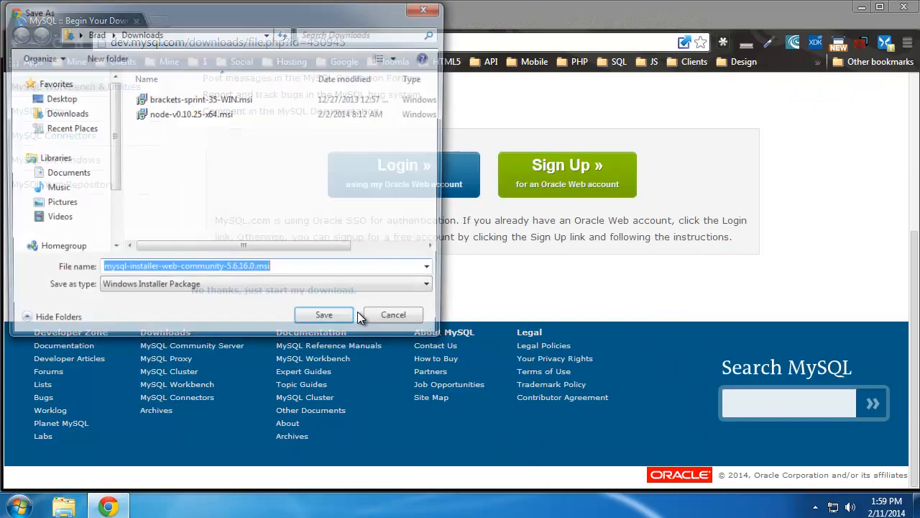
click(323, 323)
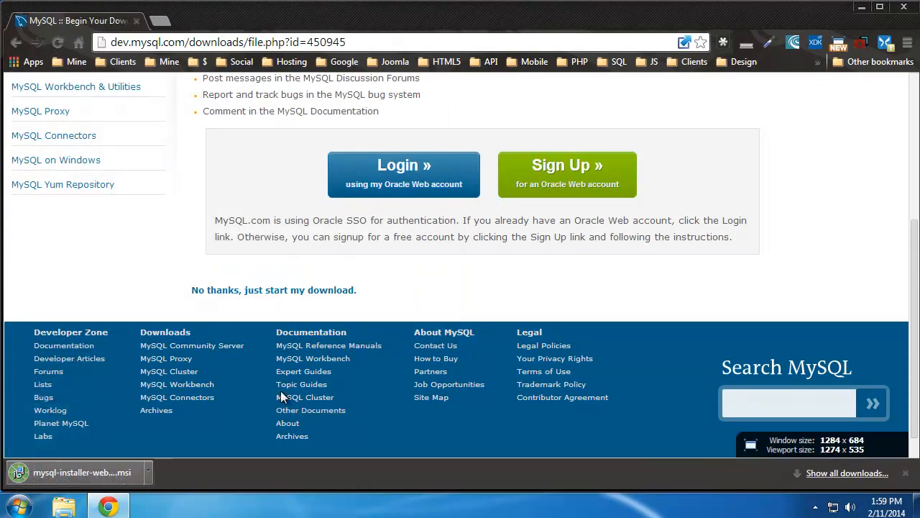
click(147, 470)
click(179, 384)
click(509, 267)
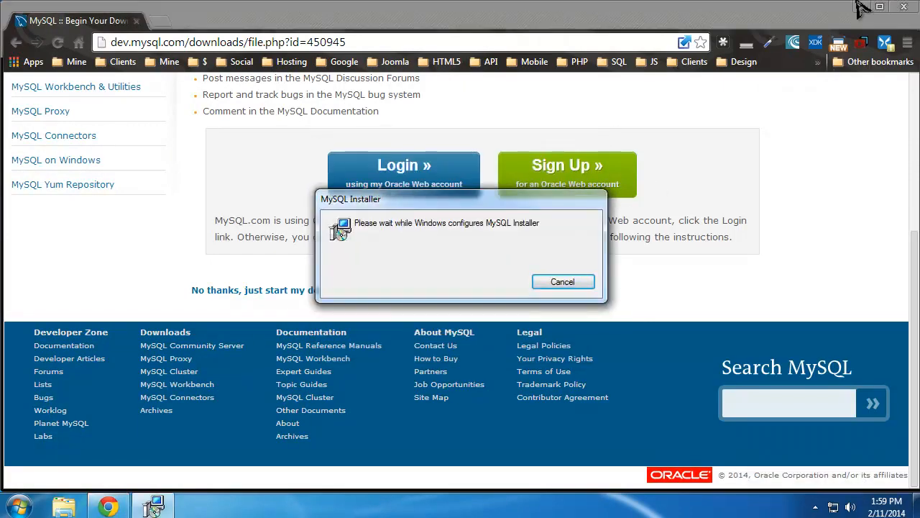
click(859, 8)
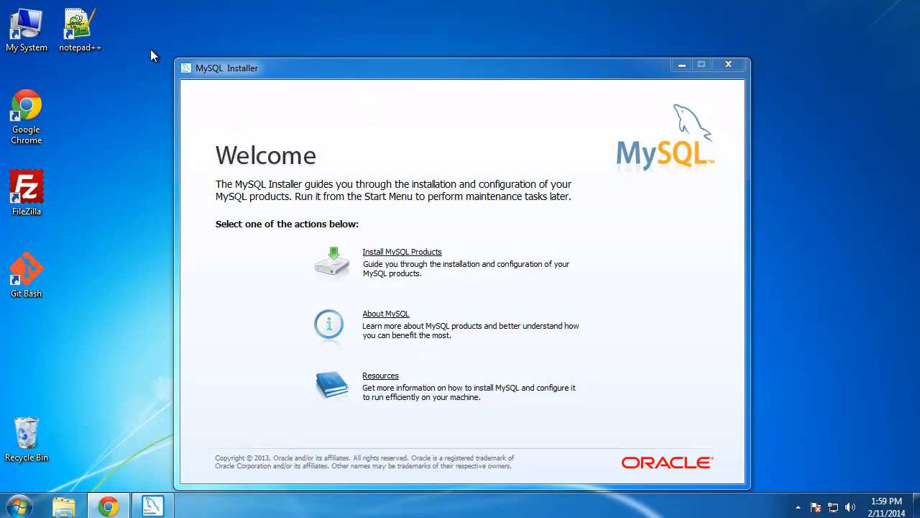
Step: Choose Install MySQL Products on the MySQL Installer Welcome screen
click(394, 257)
Step: Accept the license terms and run the update check through to the setup type page
click(365, 426)
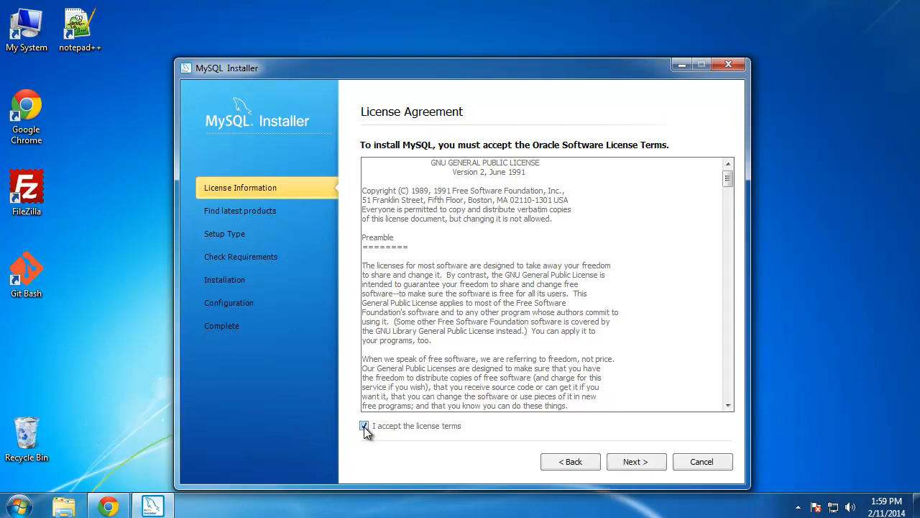
click(636, 462)
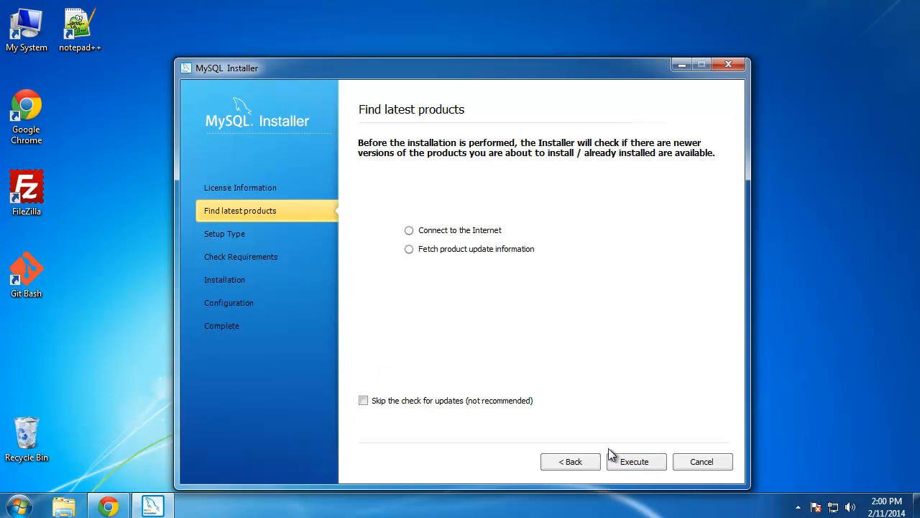
click(637, 462)
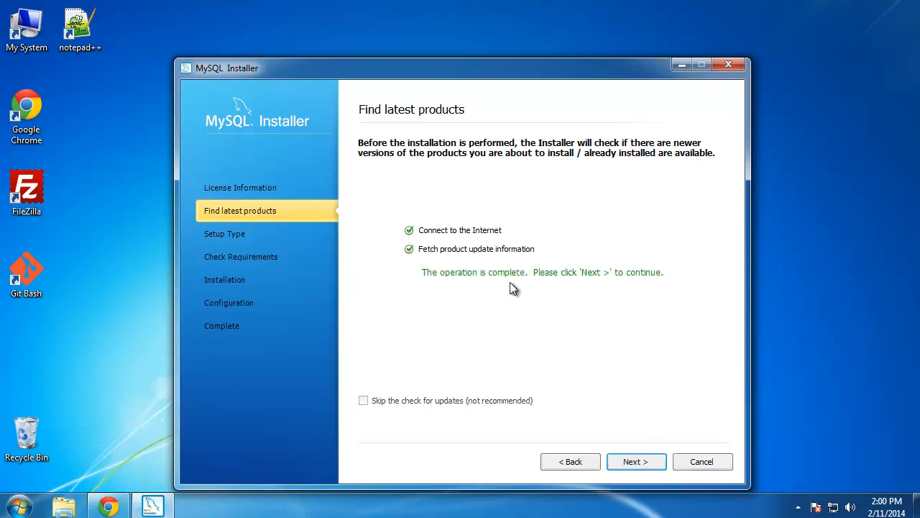
click(635, 463)
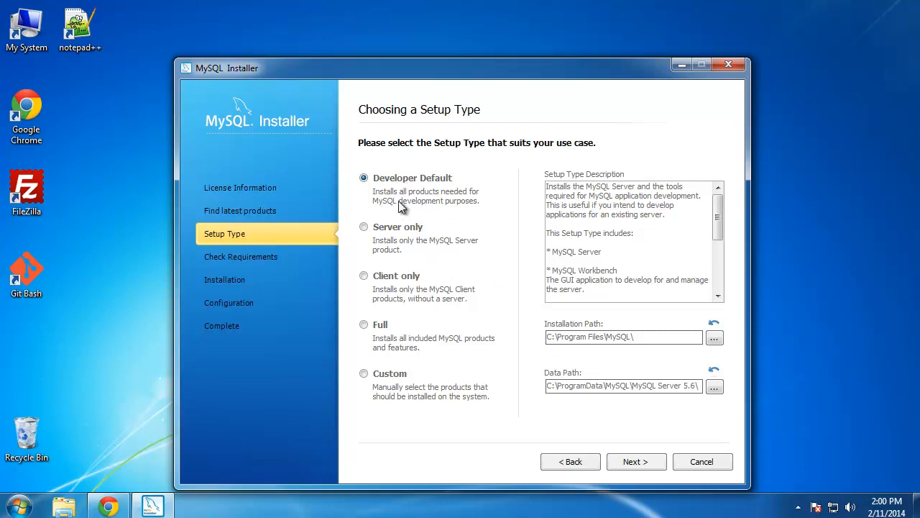
Step: Compare the Client only and Full setups, then choose Server only and continue
drag(722, 214, 716, 281)
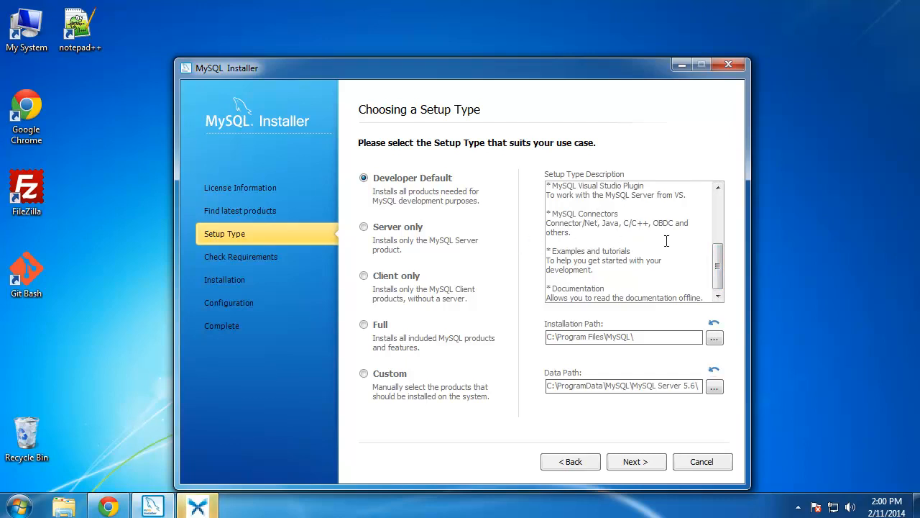
drag(719, 274, 719, 216)
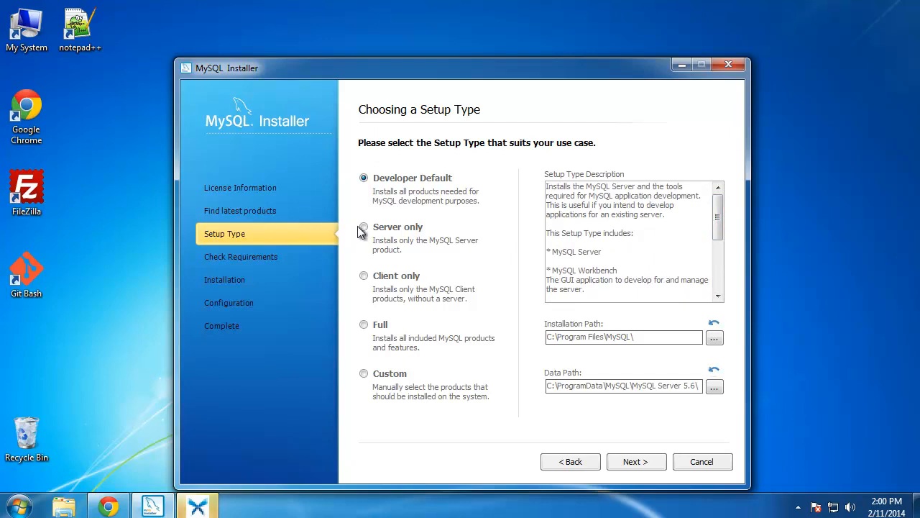
click(370, 243)
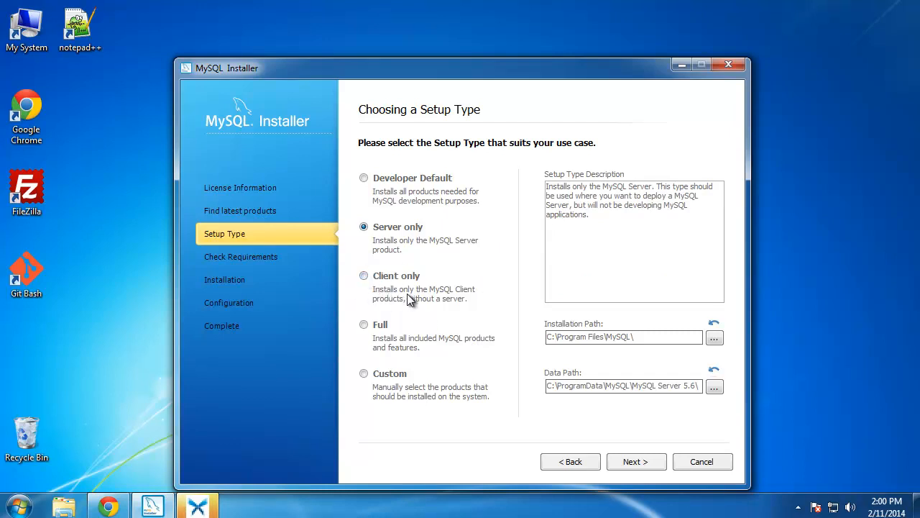
click(365, 279)
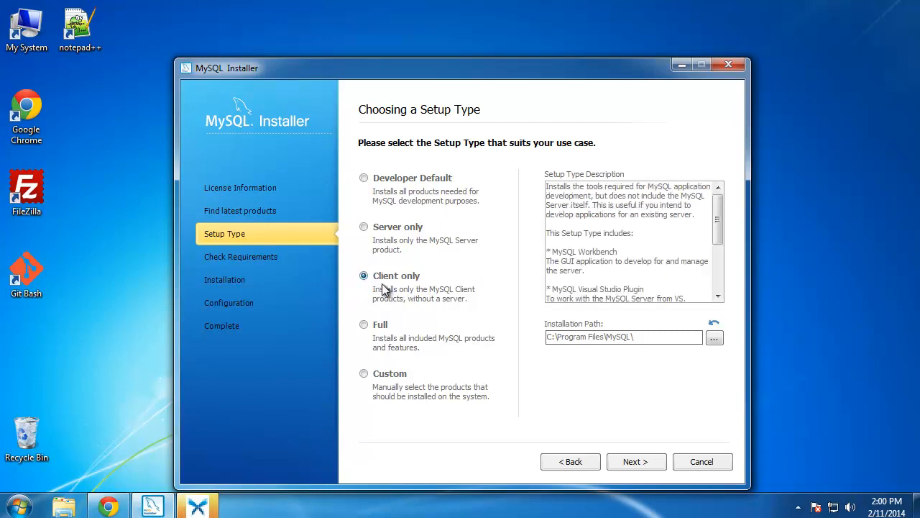
click(602, 252)
mouse_move(717, 218)
mouse_down()
mouse_move(717, 253)
mouse_move(727, 211)
mouse_up()
click(364, 325)
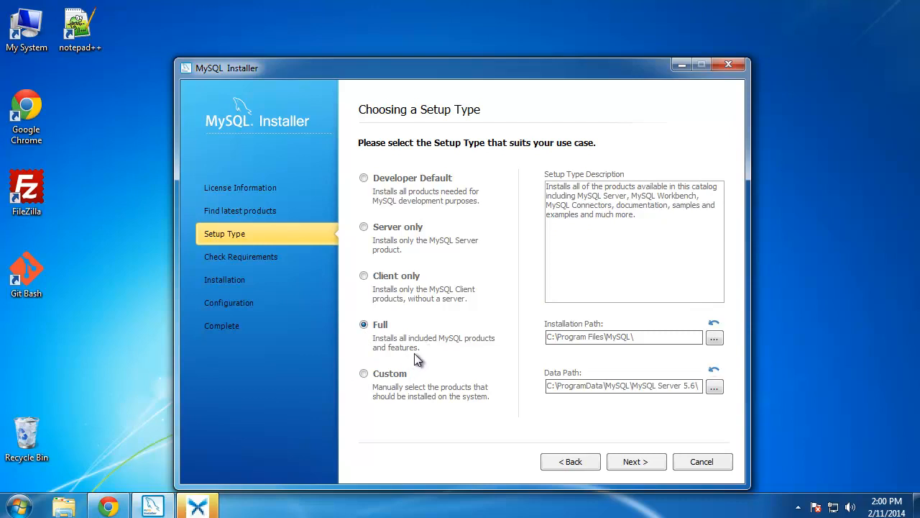
click(364, 227)
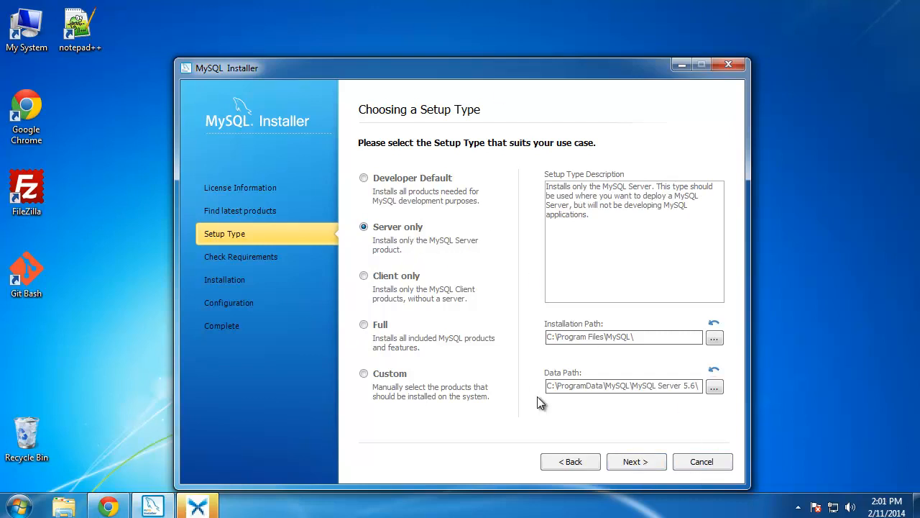
click(643, 465)
Step: Pass the requirements check, install MySQL Server 5.6.16, and proceed to its configuration
click(633, 461)
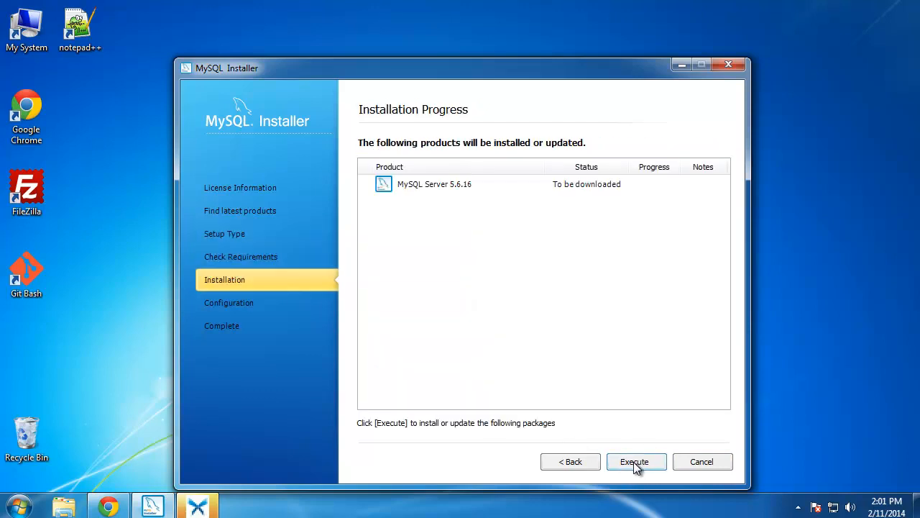
click(634, 464)
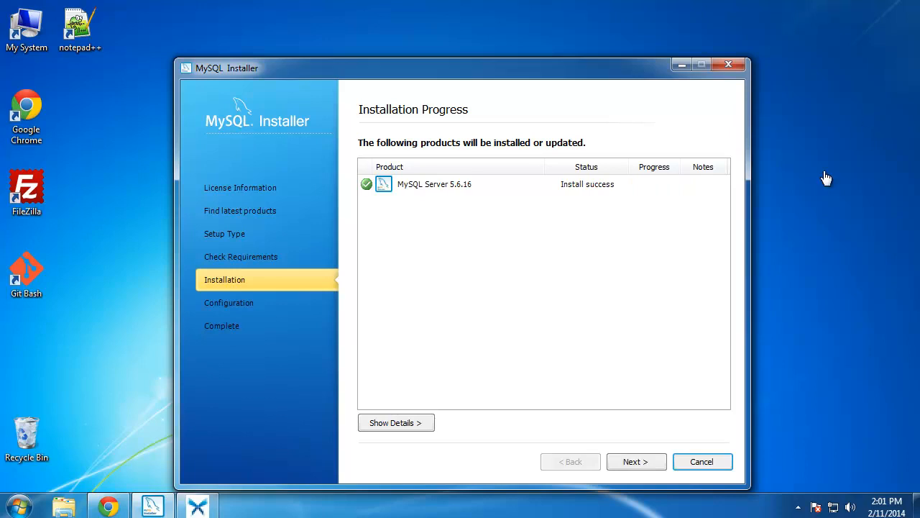
click(633, 465)
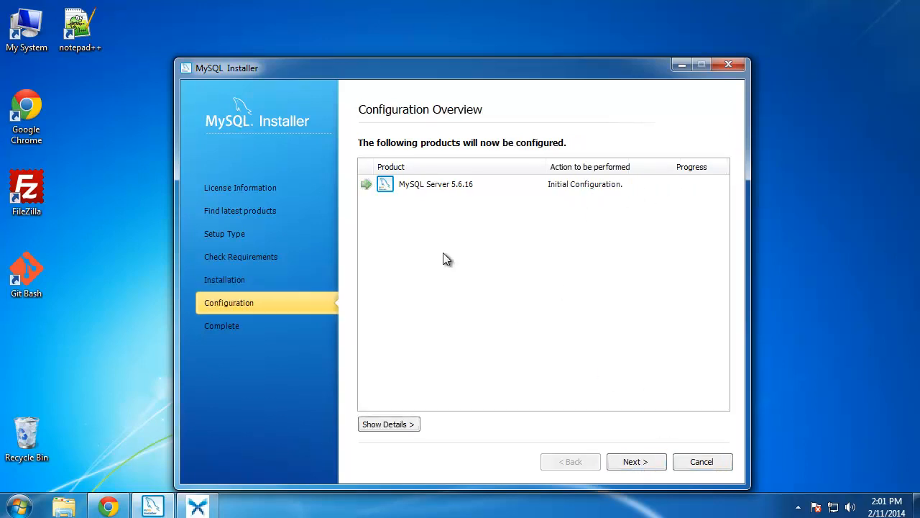
click(632, 463)
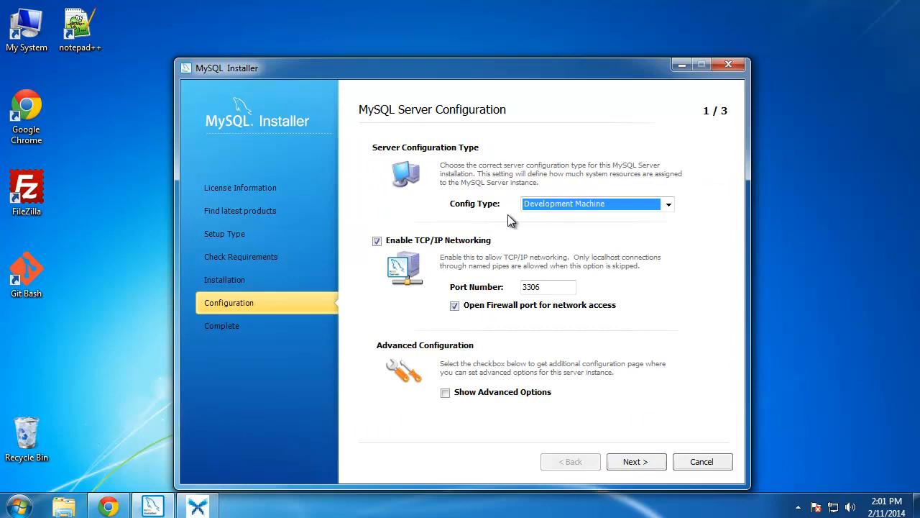
Step: Keep the Development Machine config type with TCP/IP port 3306 and continue
click(669, 206)
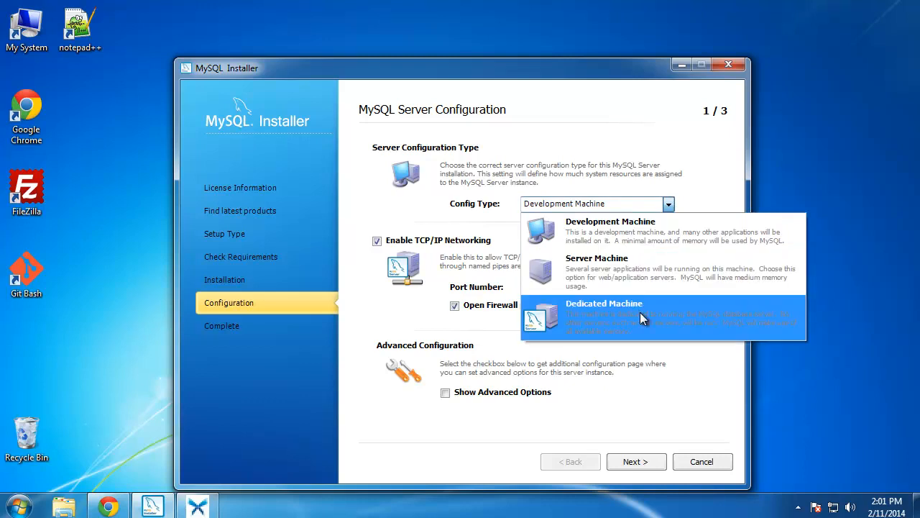
click(598, 229)
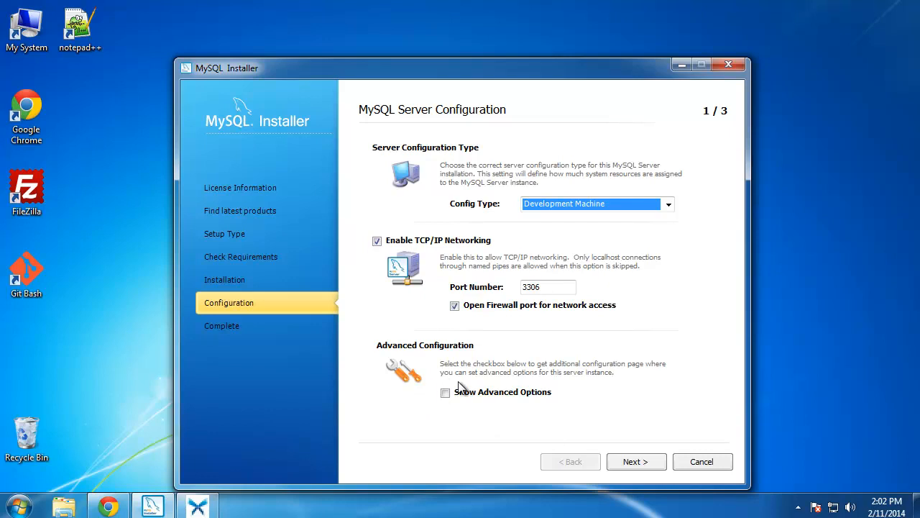
click(637, 465)
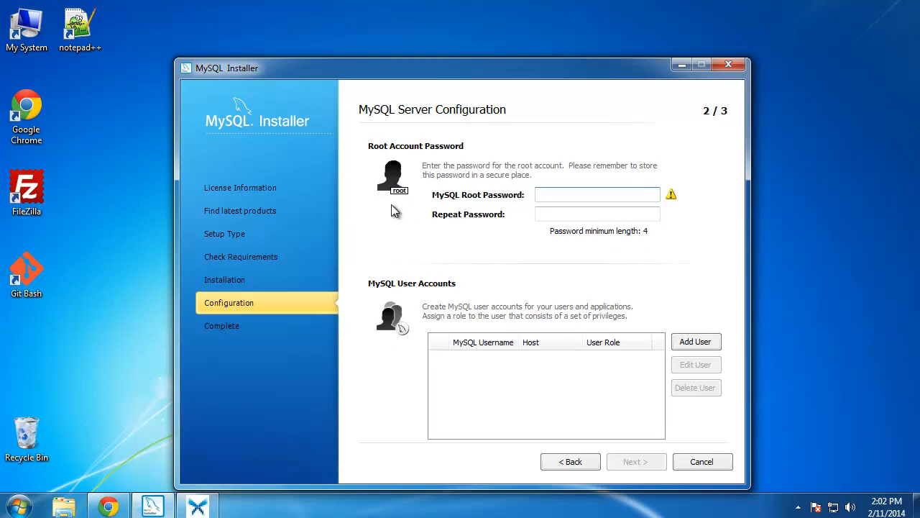
Step: Enter and confirm the root account password, then open the MySQL User Details dialog
text(••••••)
click(560, 214)
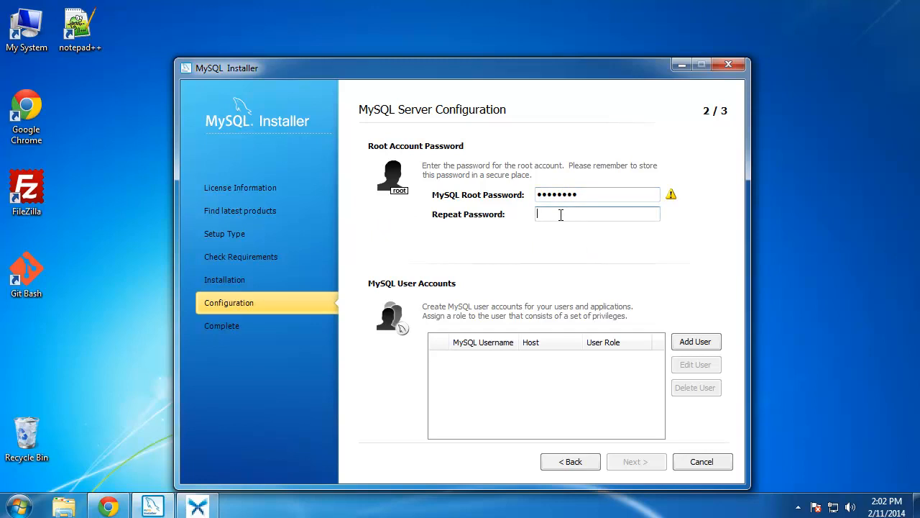
text(••••••••)
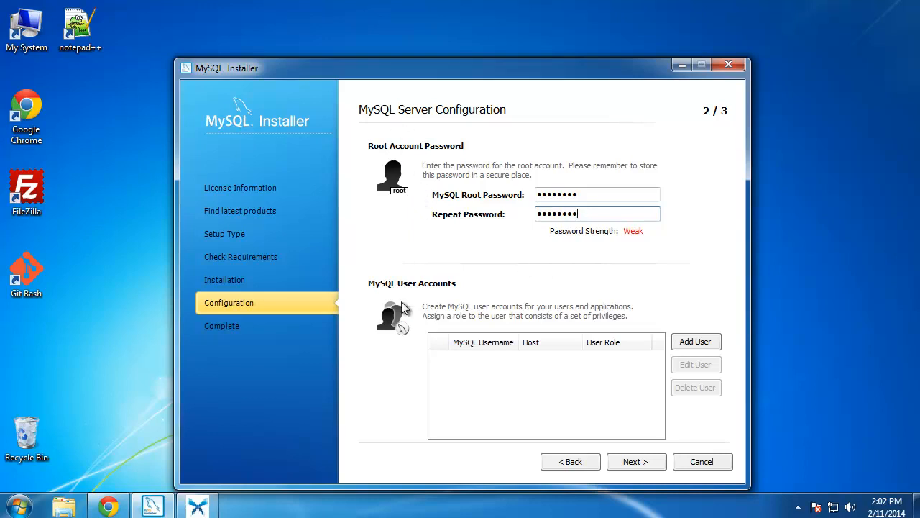
click(695, 343)
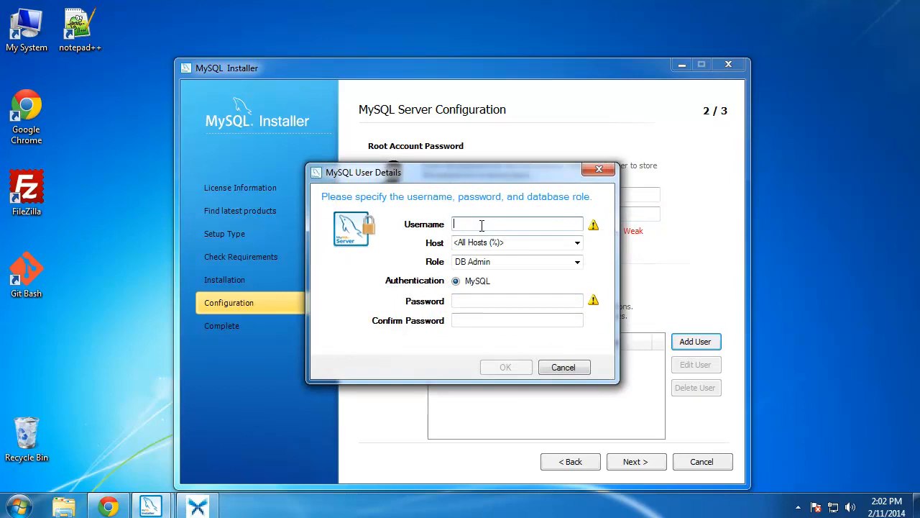
Step: Add a new user account with its password, host %, and the DB Admin role
text(brad)
click(501, 301)
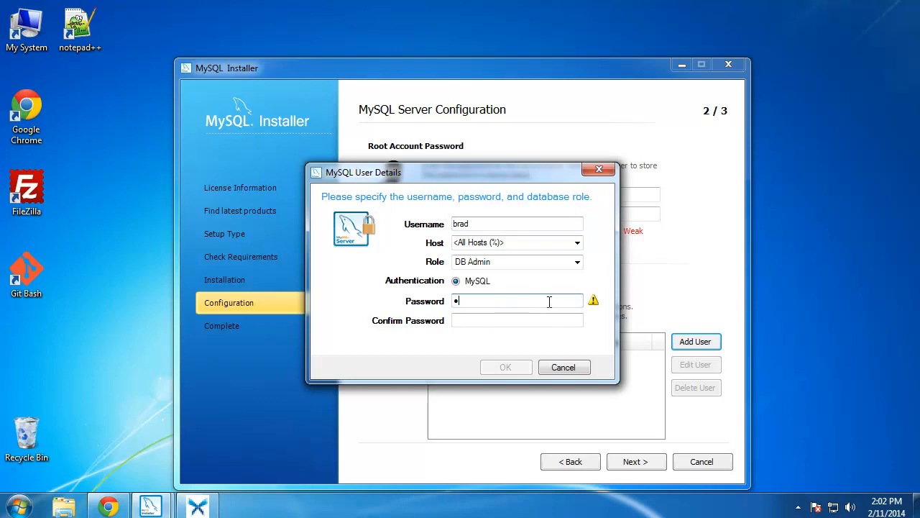
click(514, 317)
text(••••)
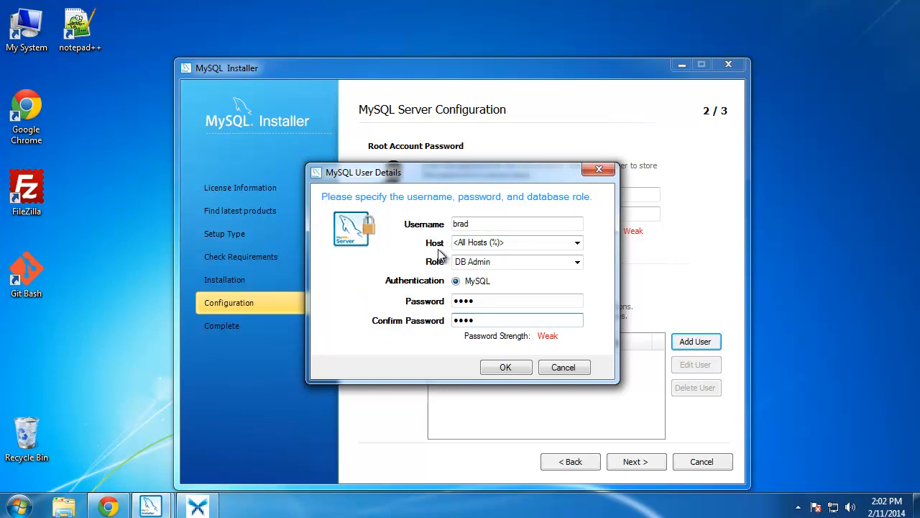
click(577, 263)
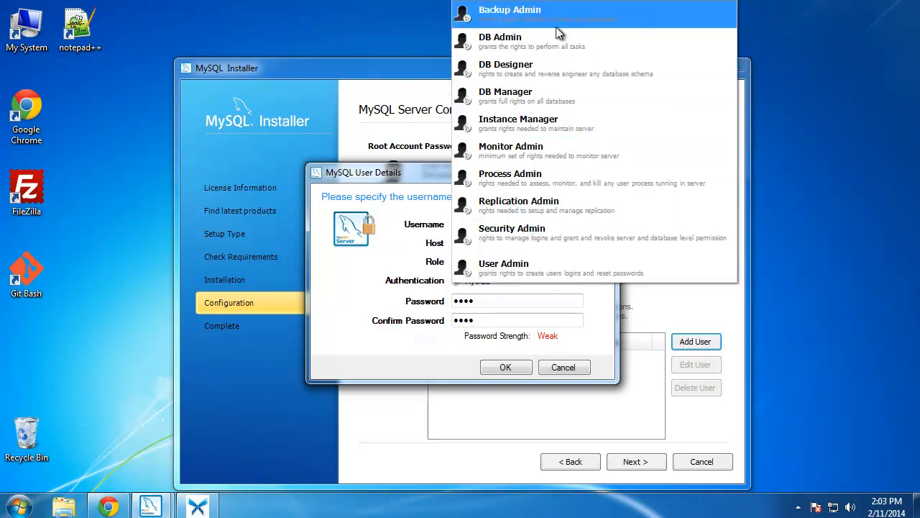
click(343, 302)
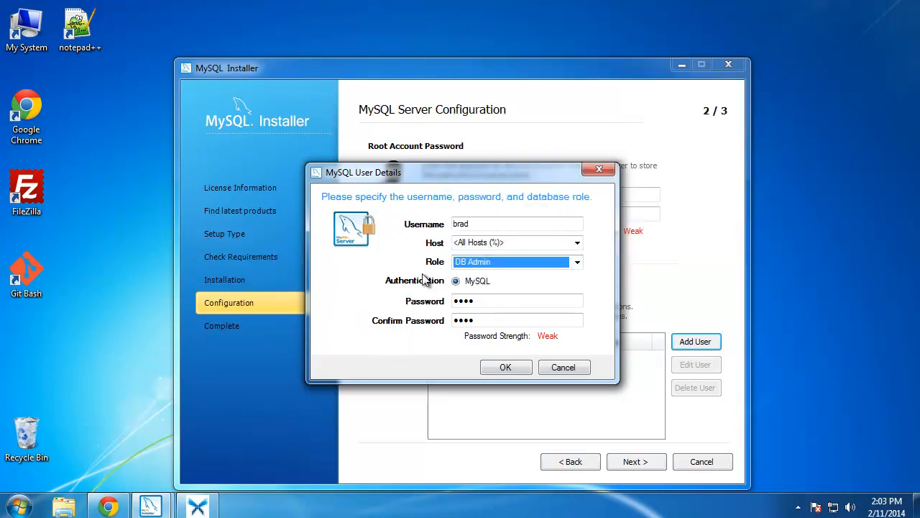
click(505, 367)
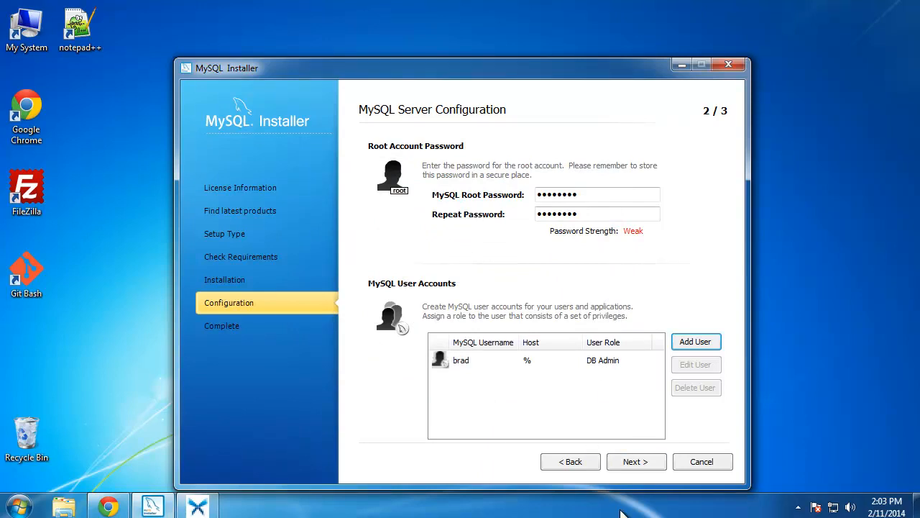
Step: Keep the MySQL56 Windows service, apply the server configuration, finish the installer, and dismiss the Xmarks popup
click(645, 463)
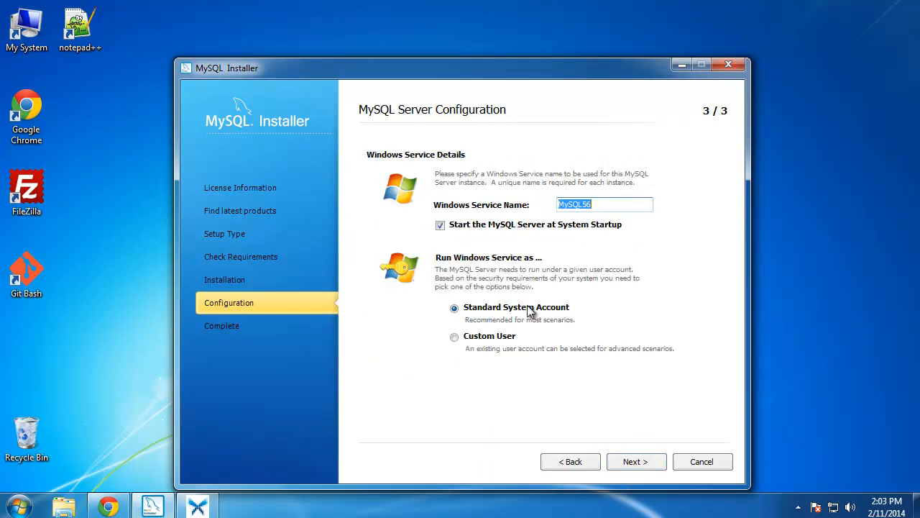
click(605, 203)
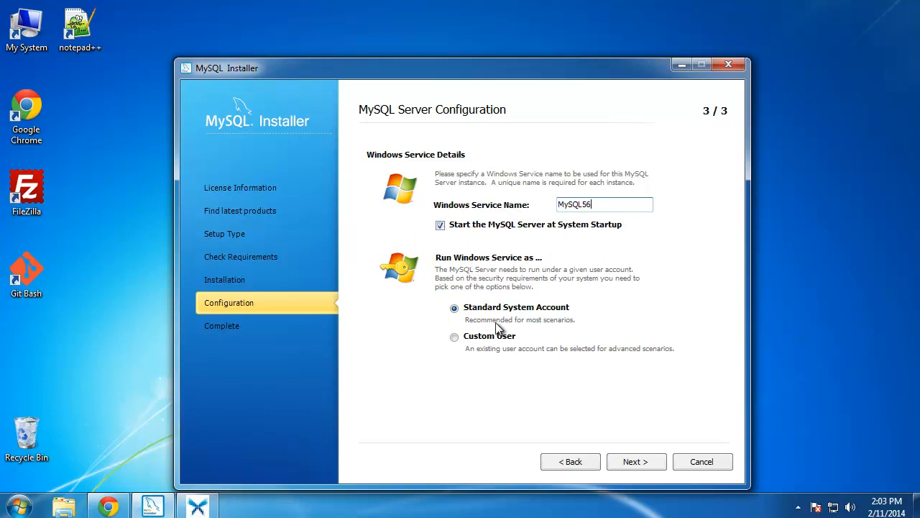
click(637, 463)
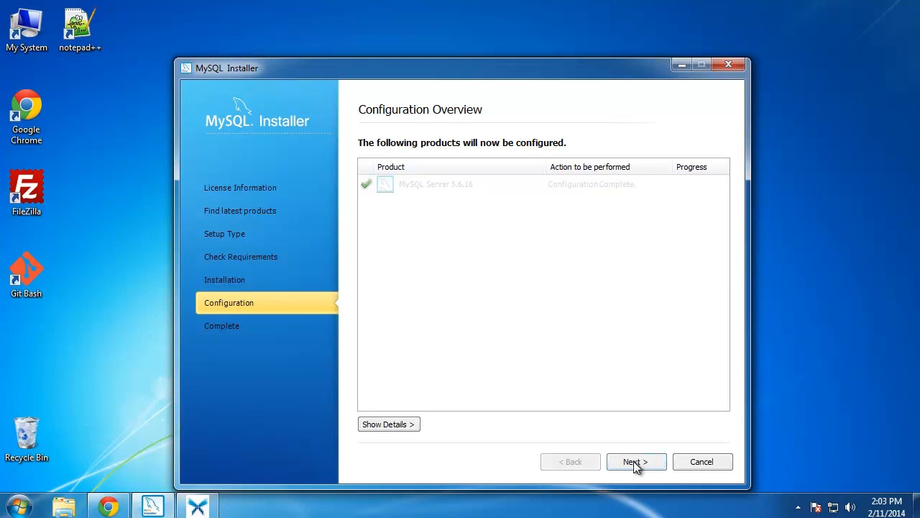
click(627, 463)
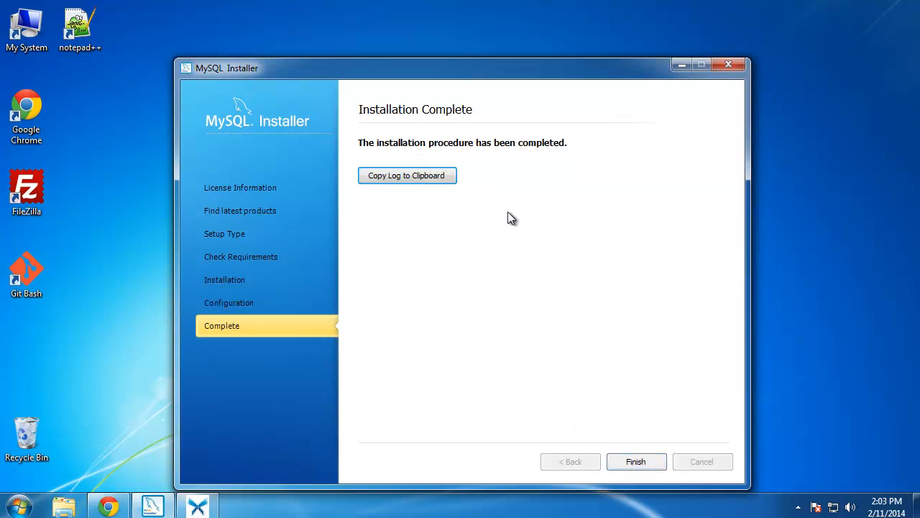
click(637, 462)
click(584, 196)
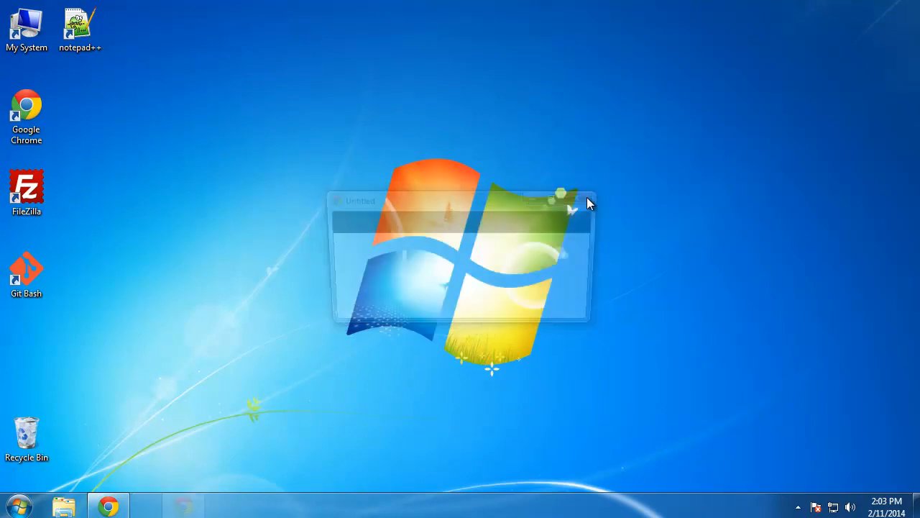
Step: Start the MySQL 5.6 Command Line Client from the Start menu and log in with the root password
click(584, 196)
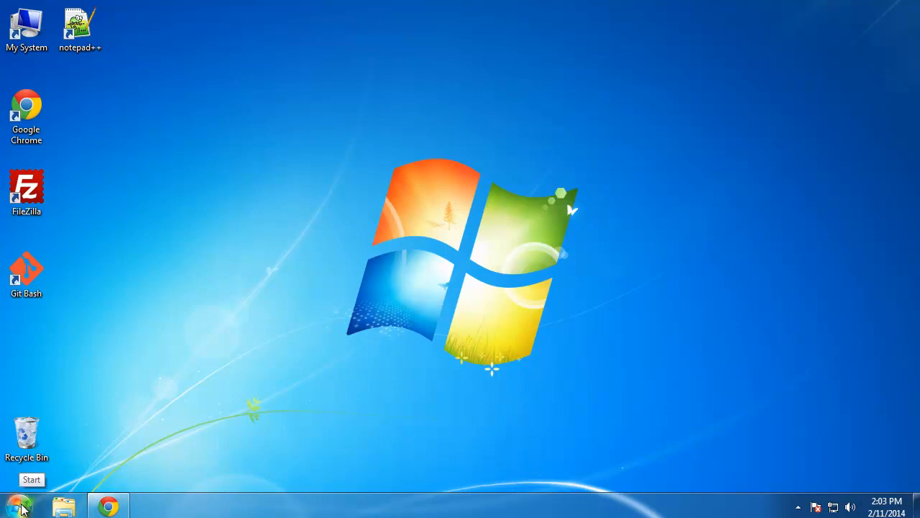
click(18, 507)
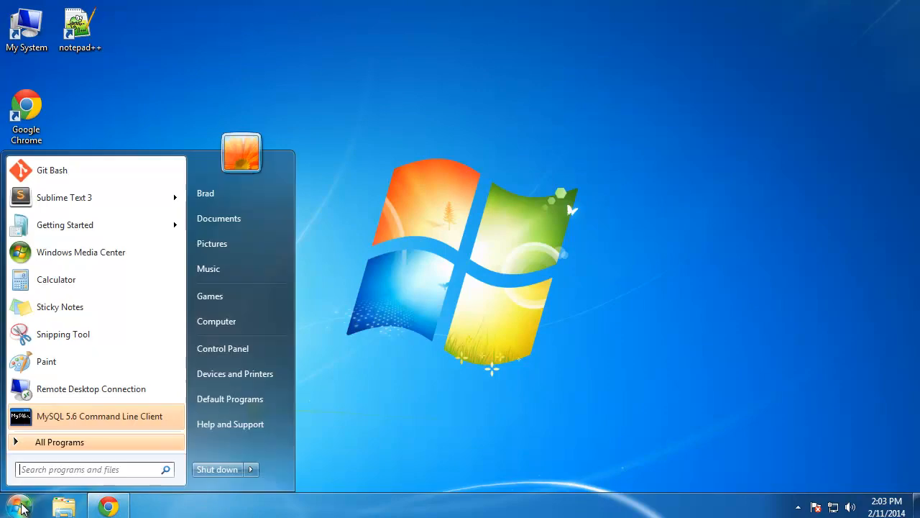
click(81, 417)
drag(279, 102, 407, 134)
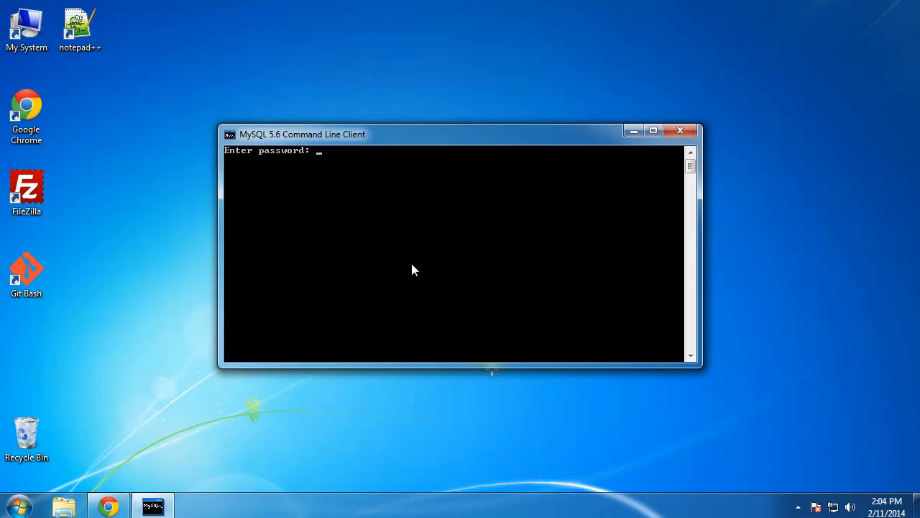
text(********)
key(Return)
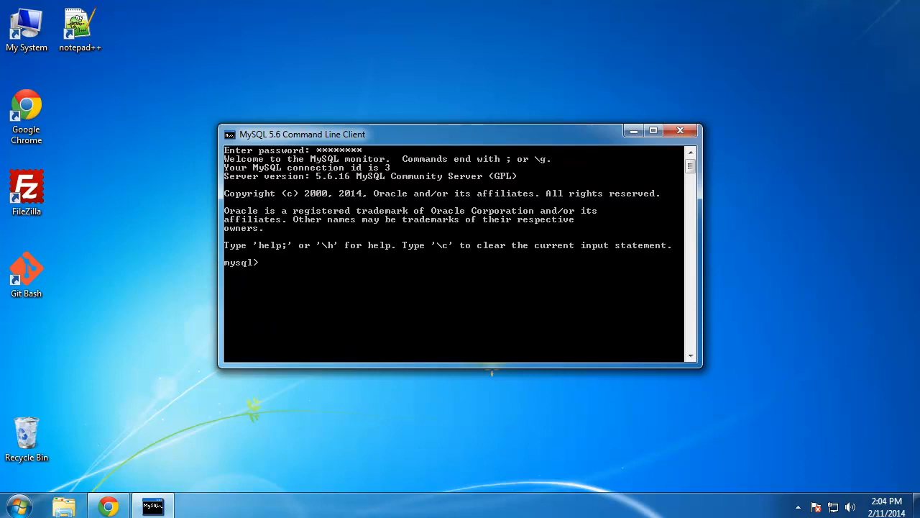
Step: List the four databases with 'show databases' and switch to the test database
text(show databases)
key(Return)
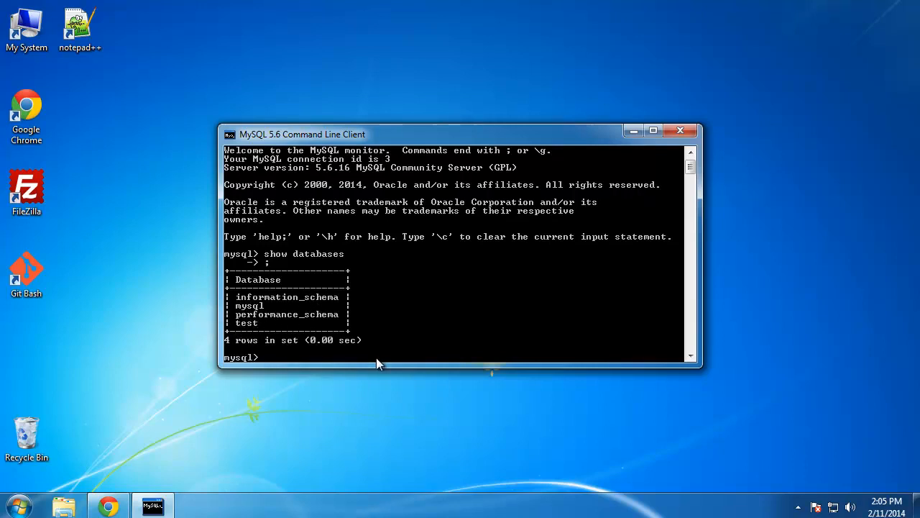
text(use test)
key(Return)
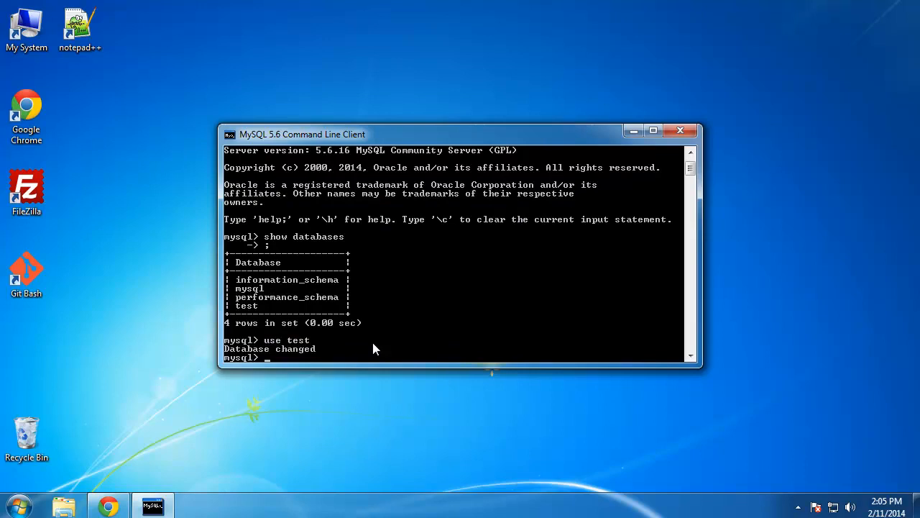
Step: Run 'show tables;' in test, which returns an empty set
text(show tables)
key(Return)
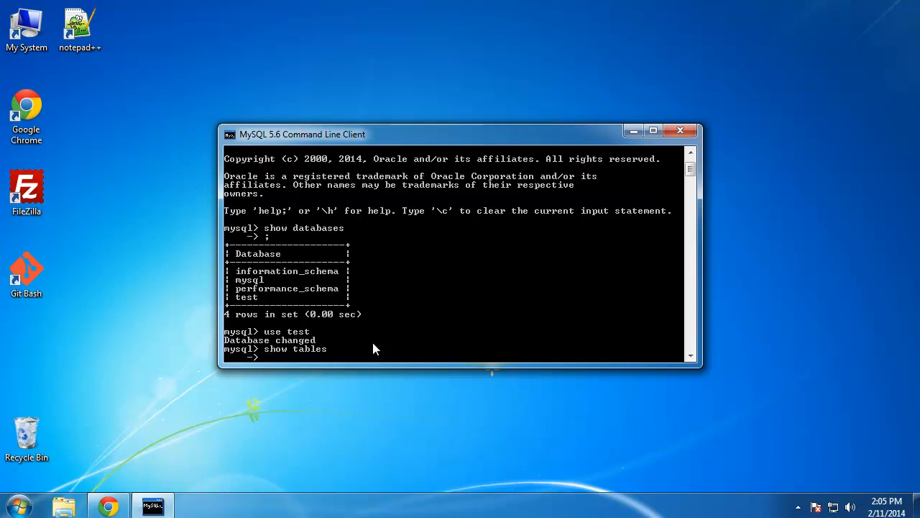
text(;)
key(Return)
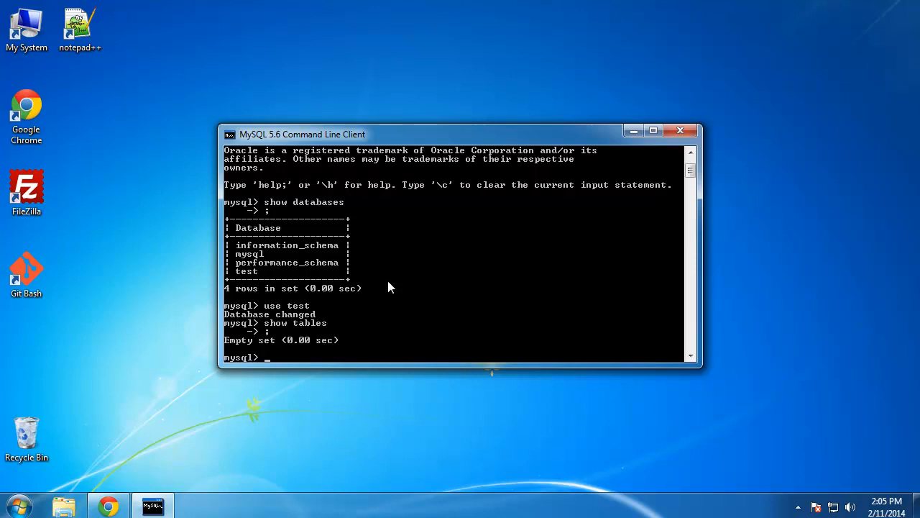
Step: Close the MySQL client, open an administrator Command Prompt, and try 'mysql', which is not recognized
click(680, 131)
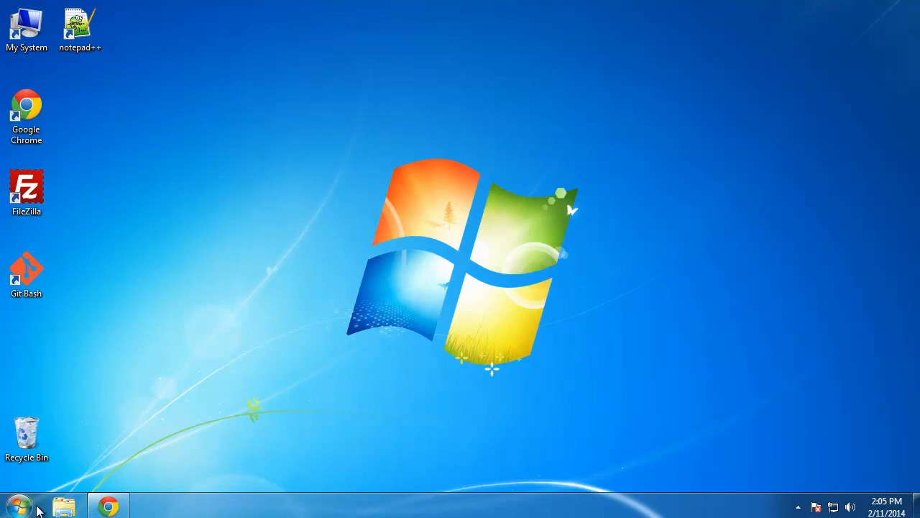
click(32, 509)
click(76, 472)
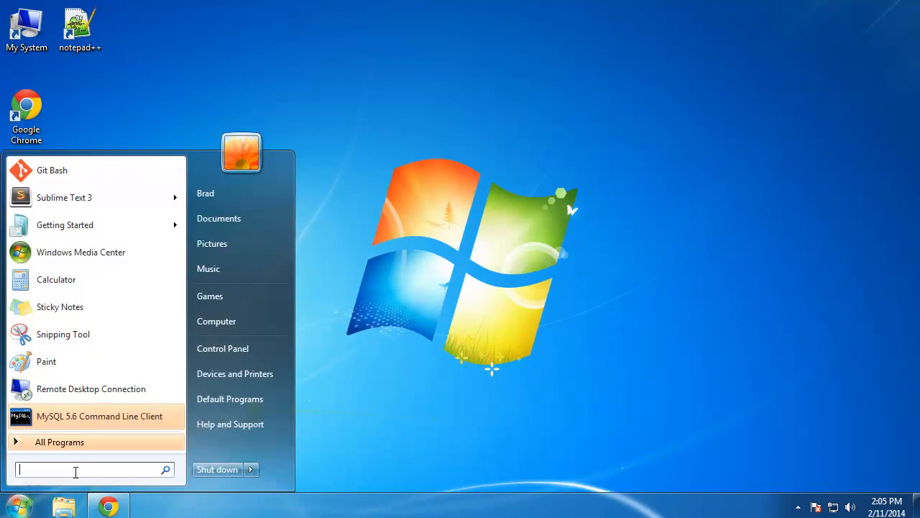
text(cmd)
key(ctrl+shift+Return)
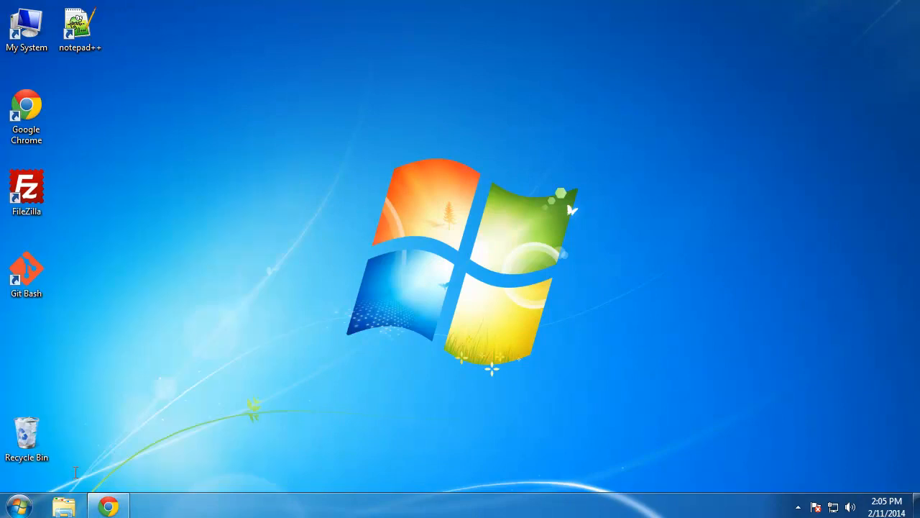
drag(490, 115, 557, 96)
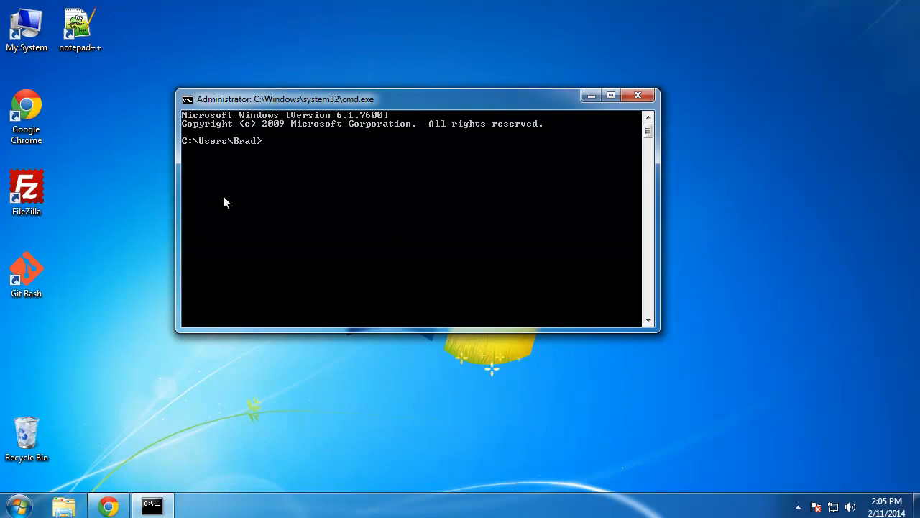
text(mysql)
key(Return)
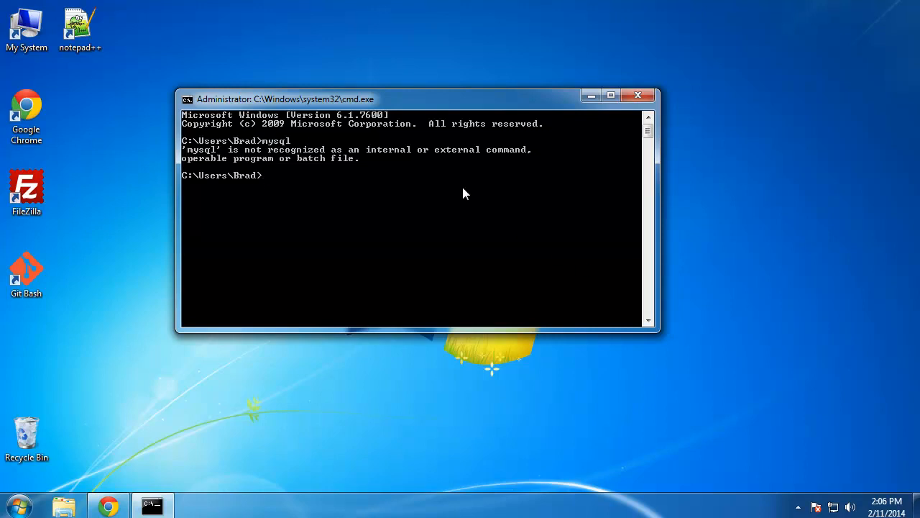
Step: Open Environment Variables via Computer Properties and Advanced system settings
click(15, 509)
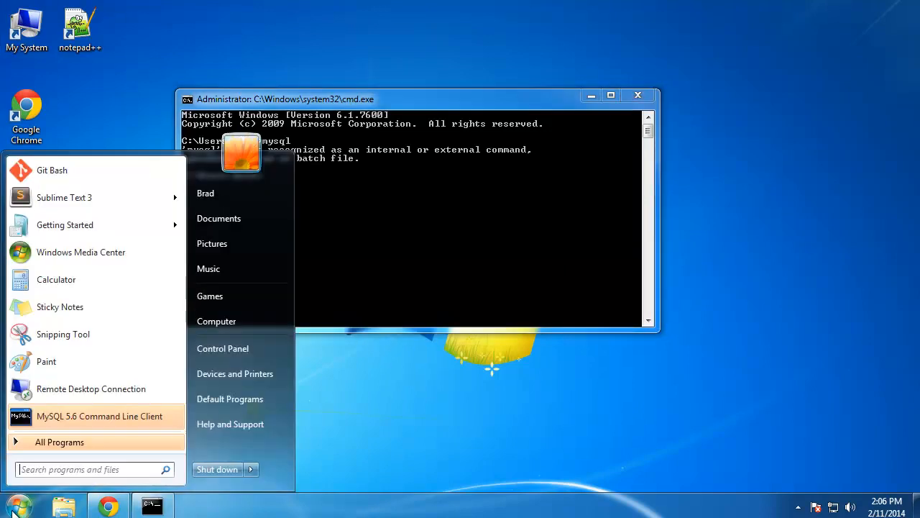
right_click(231, 325)
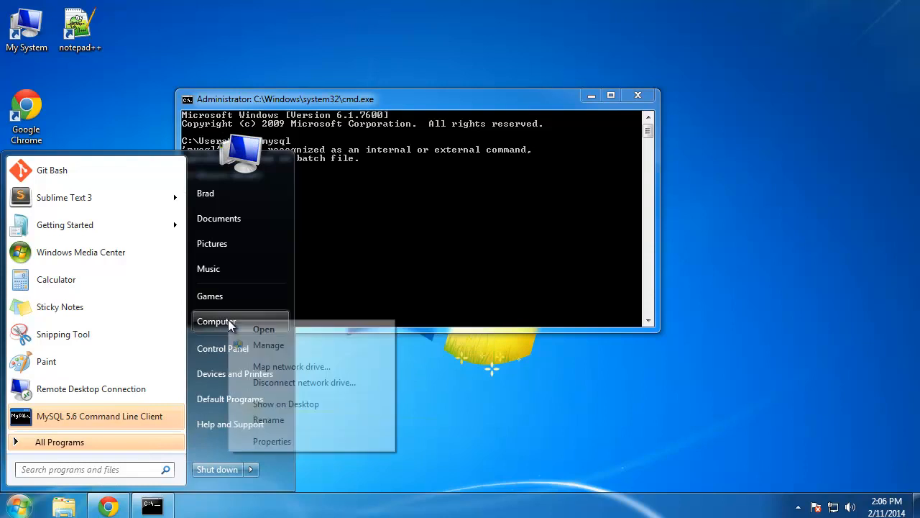
click(285, 445)
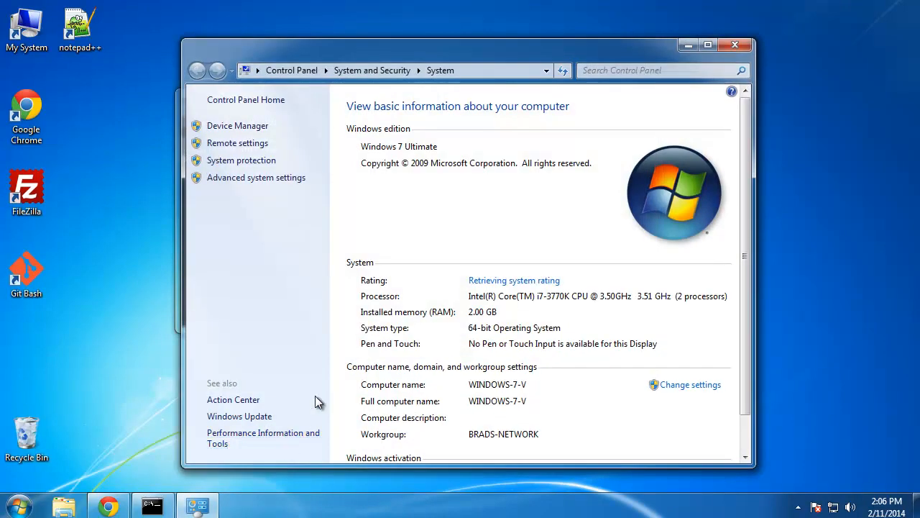
click(236, 181)
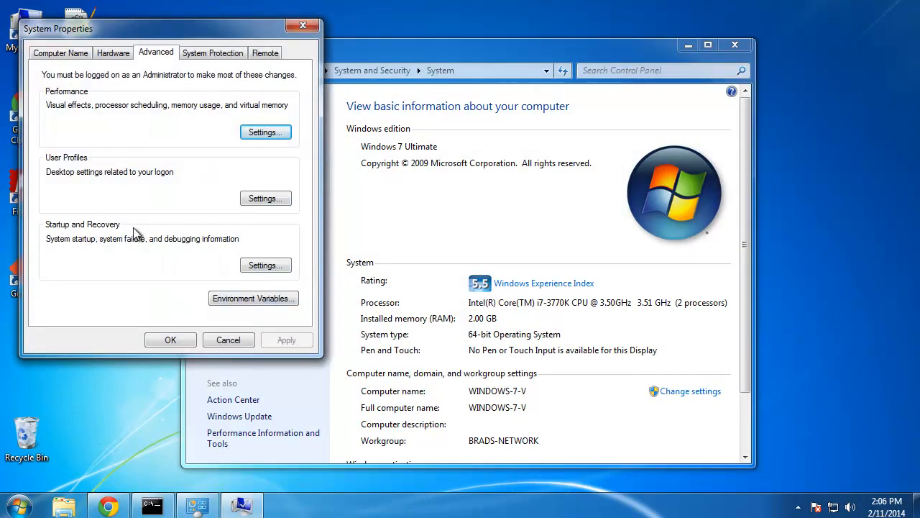
click(264, 298)
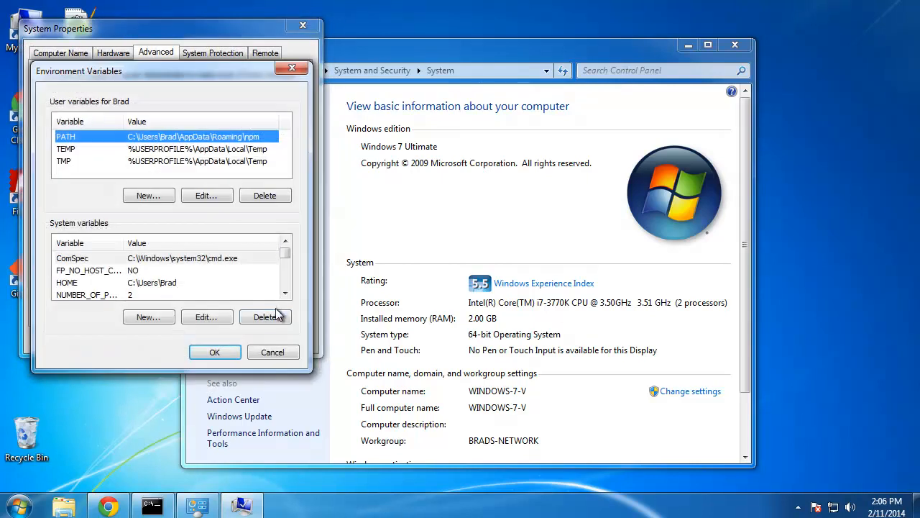
drag(202, 61, 243, 114)
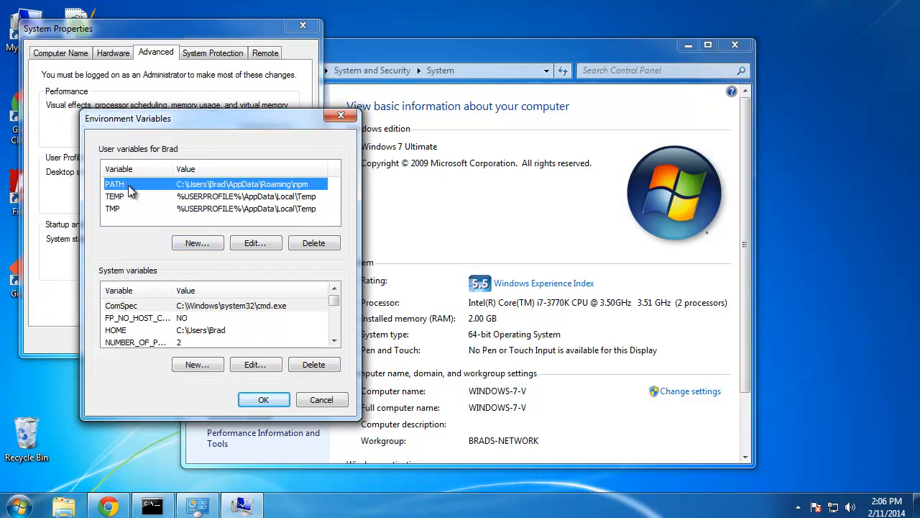
Step: Edit the user PATH variable and delete its old npm value
click(252, 245)
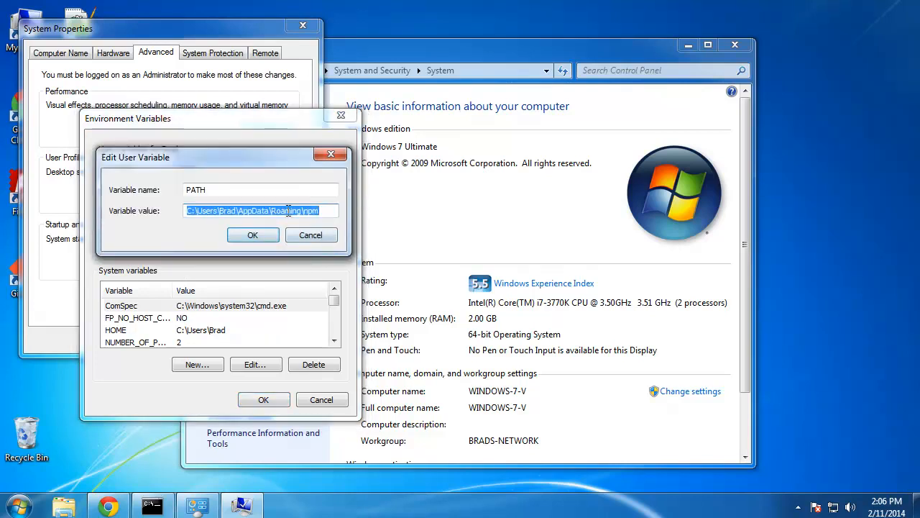
click(266, 210)
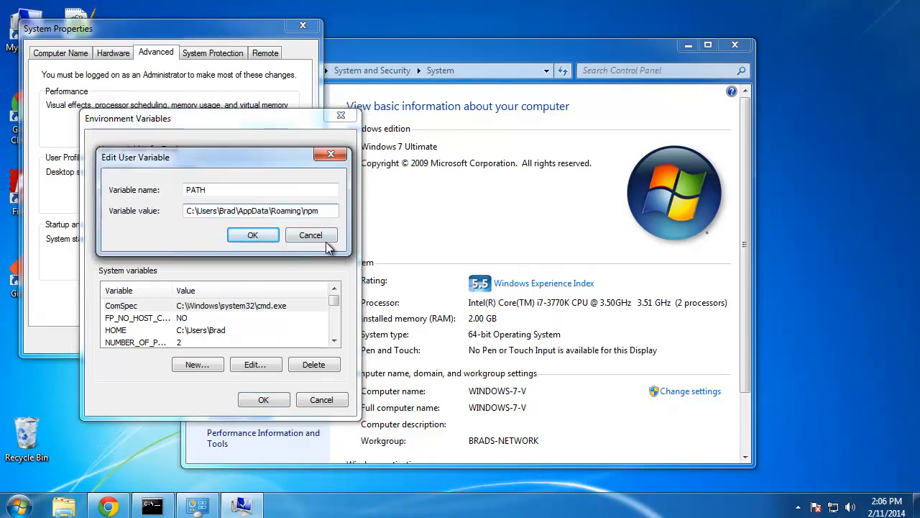
text(;)
drag(187, 211, 320, 216)
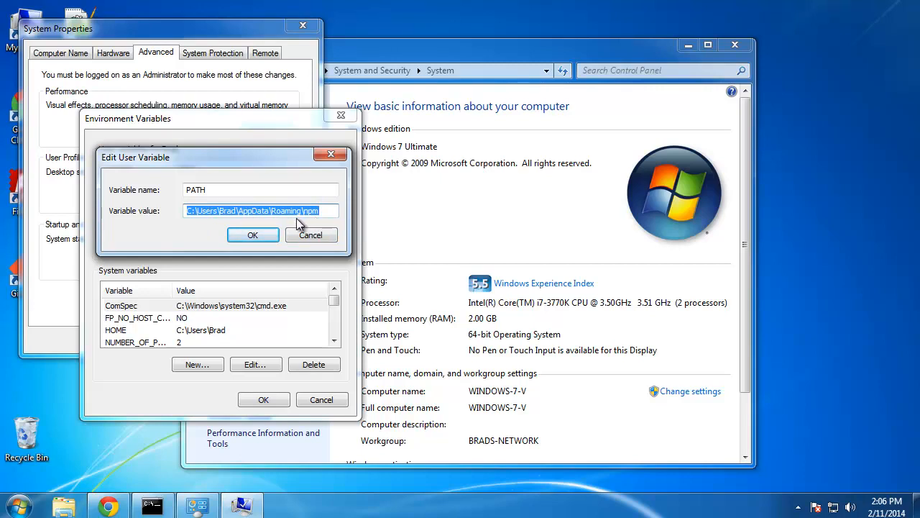
click(327, 213)
drag(331, 212, 154, 201)
key(Delete)
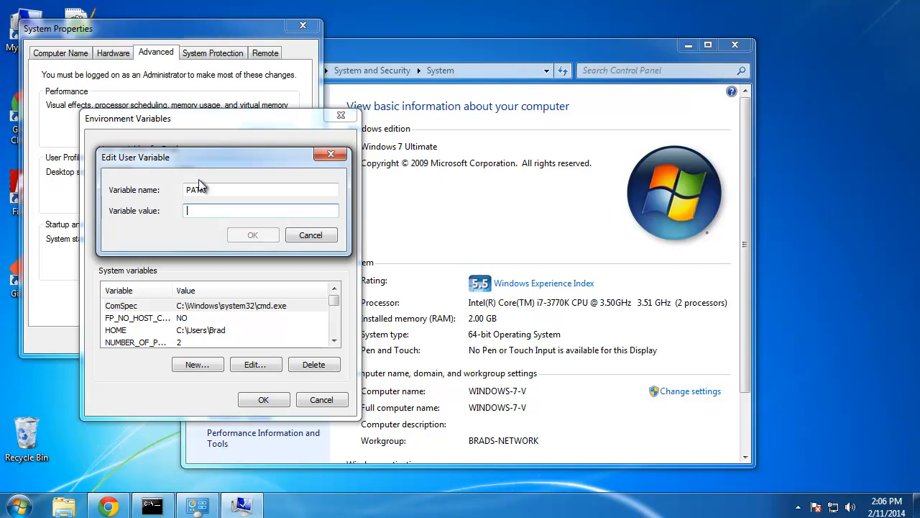
drag(217, 158, 297, 181)
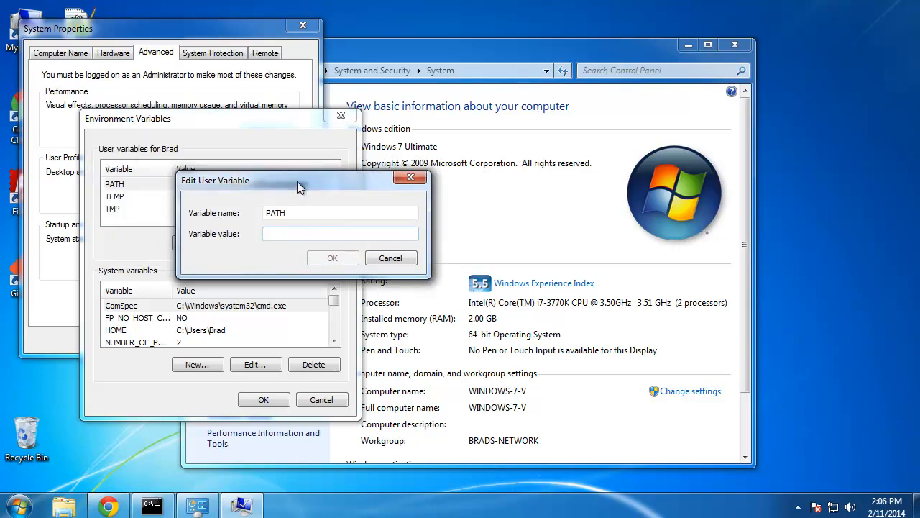
Step: Browse to C:\Program Files\MySQL\MySQL Server 5.6\bin and locate mysql.exe
double_click(9, 45)
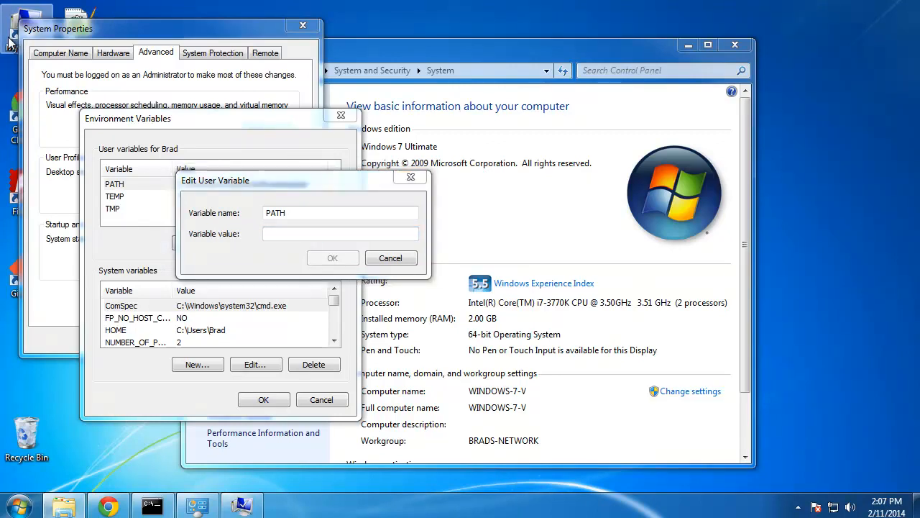
double_click(481, 153)
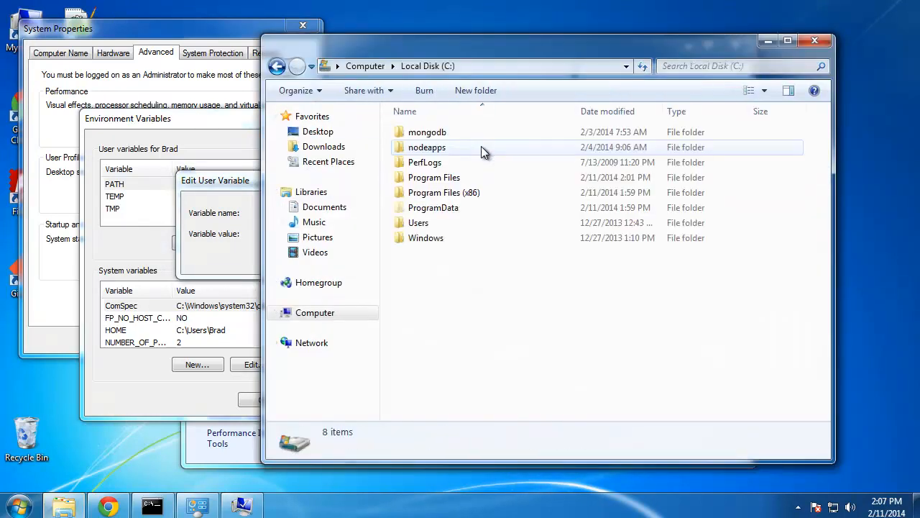
double_click(469, 181)
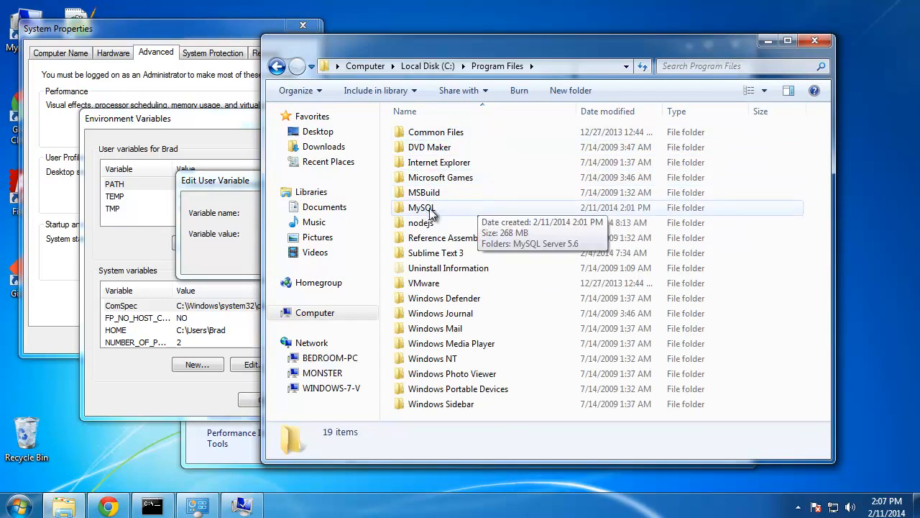
double_click(434, 207)
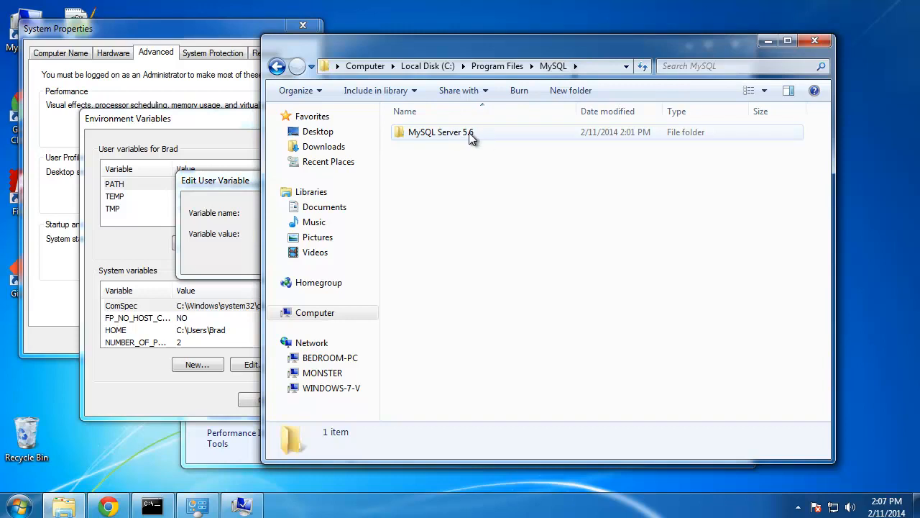
double_click(469, 135)
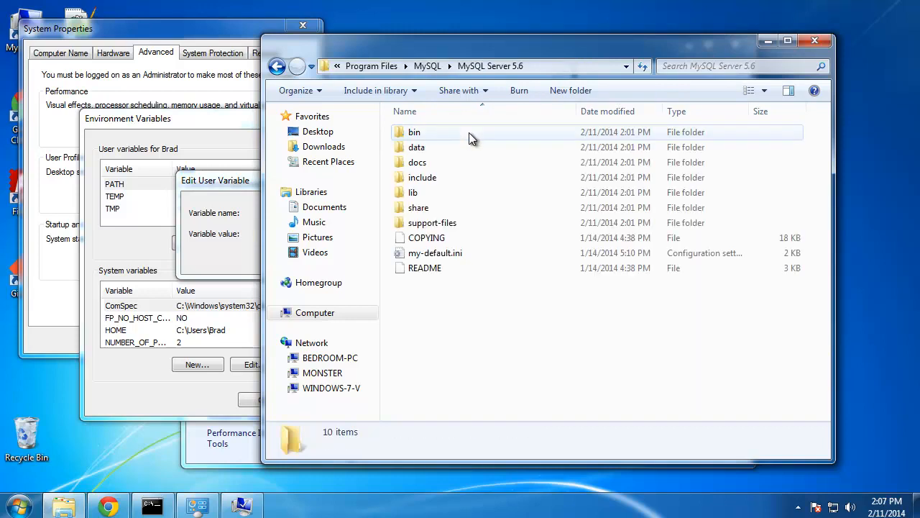
double_click(425, 134)
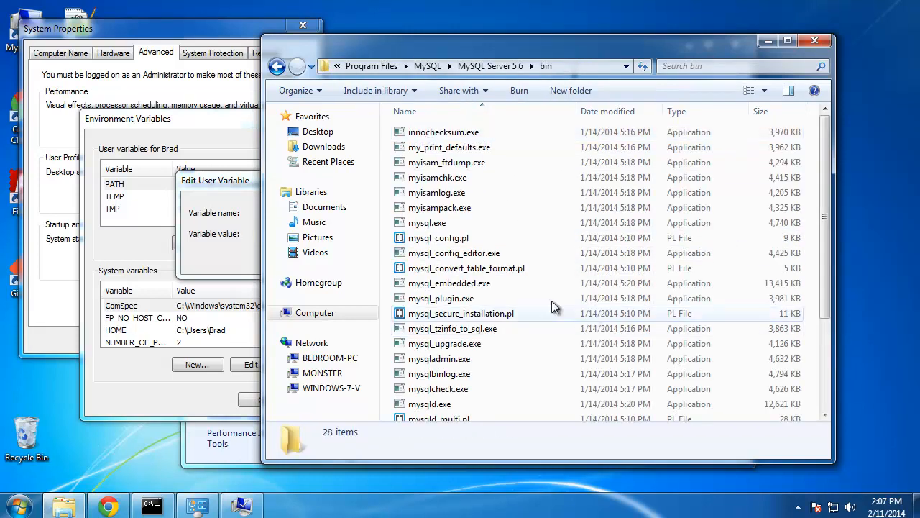
scroll(521, 208, down, 1)
click(431, 186)
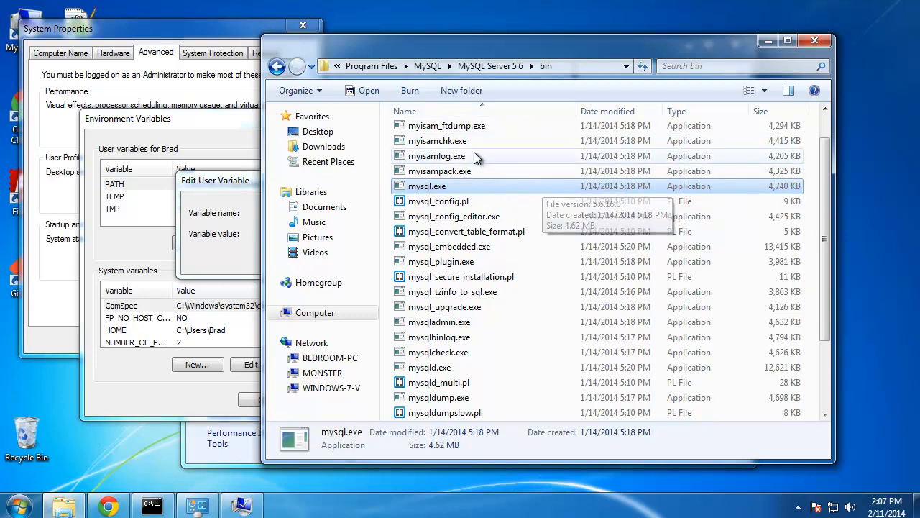
Step: Copy the bin folder's full path from the address bar
click(580, 67)
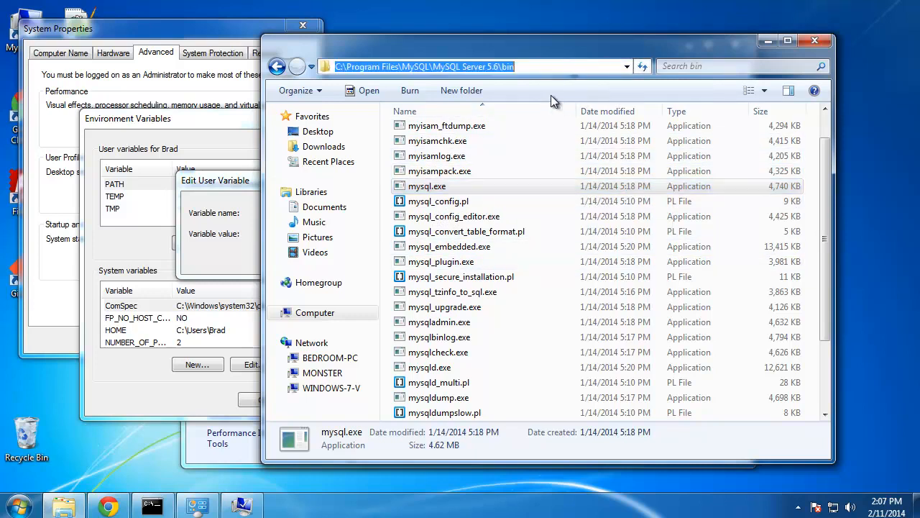
right_click(462, 65)
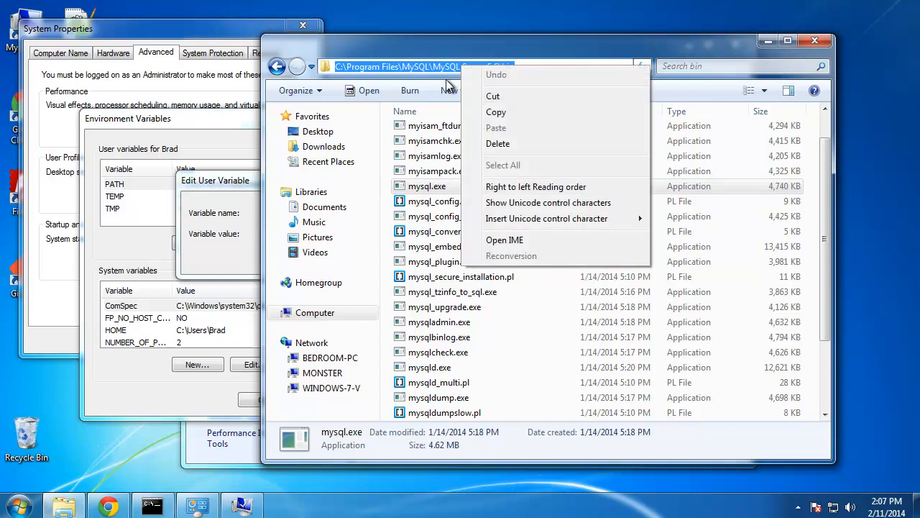
click(493, 111)
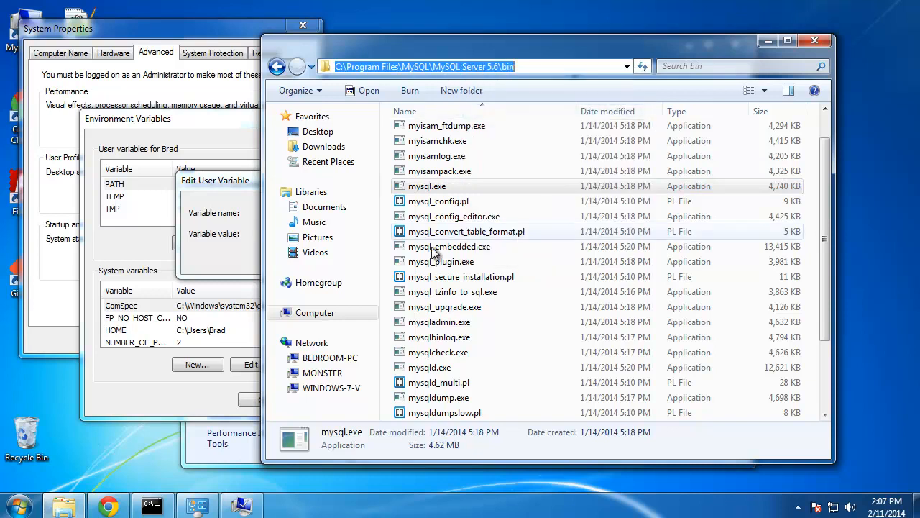
Step: Paste the MySQL bin path as the user PATH value and confirm all dialogs with OK
click(206, 252)
right_click(287, 232)
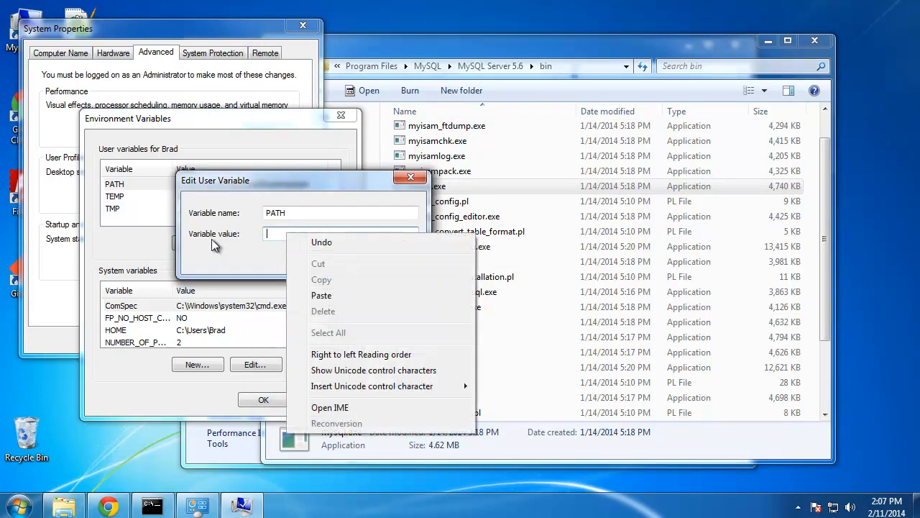
click(334, 296)
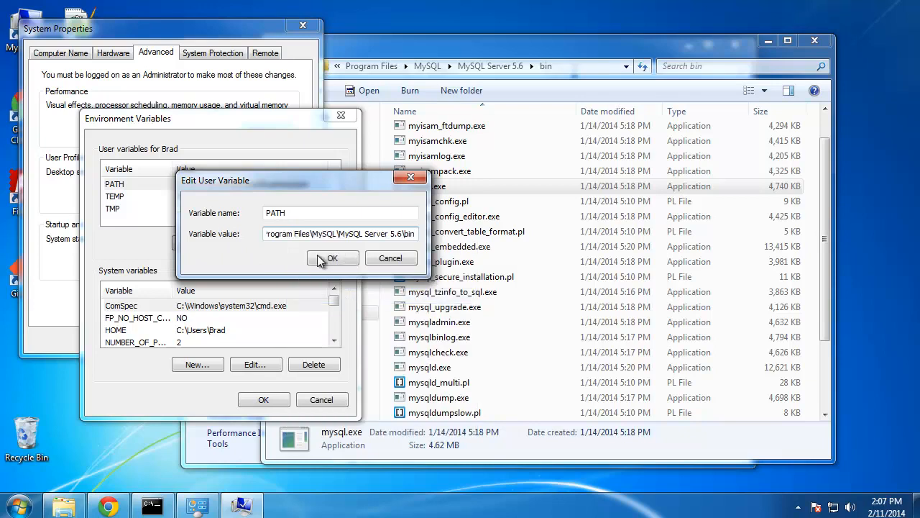
click(330, 260)
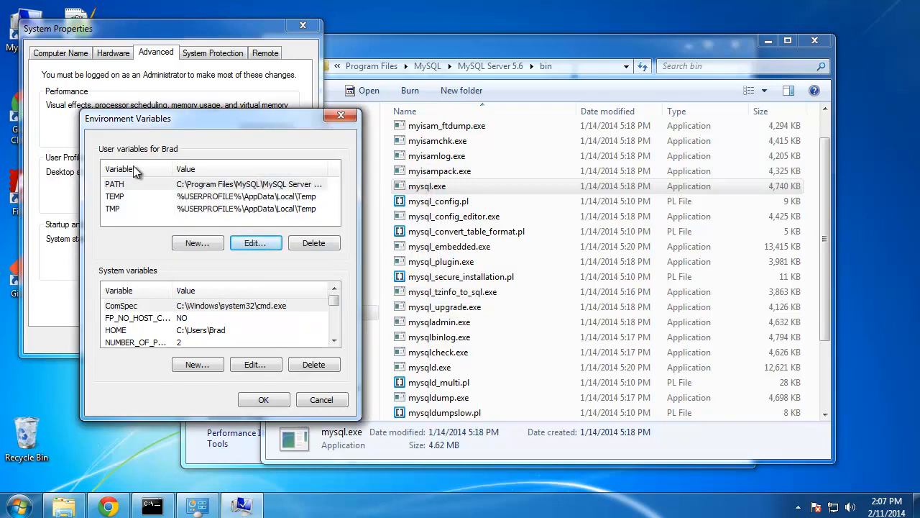
click(260, 400)
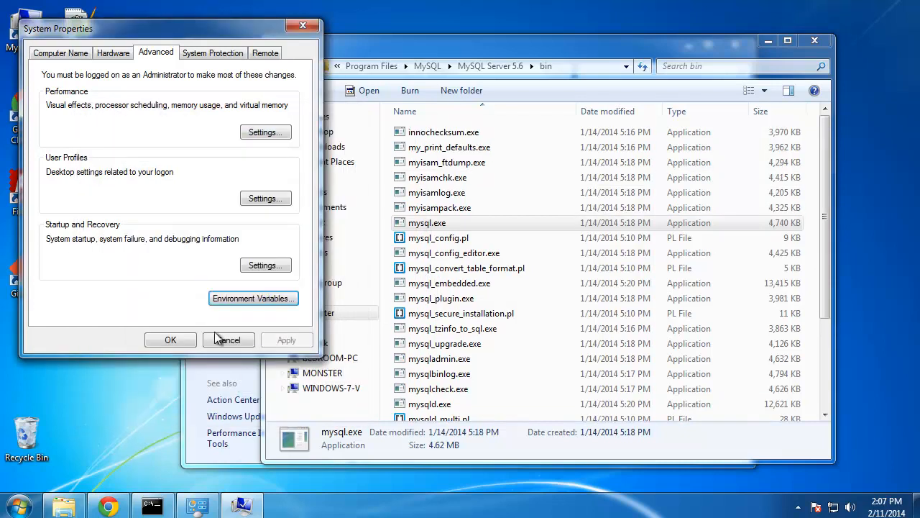
click(170, 337)
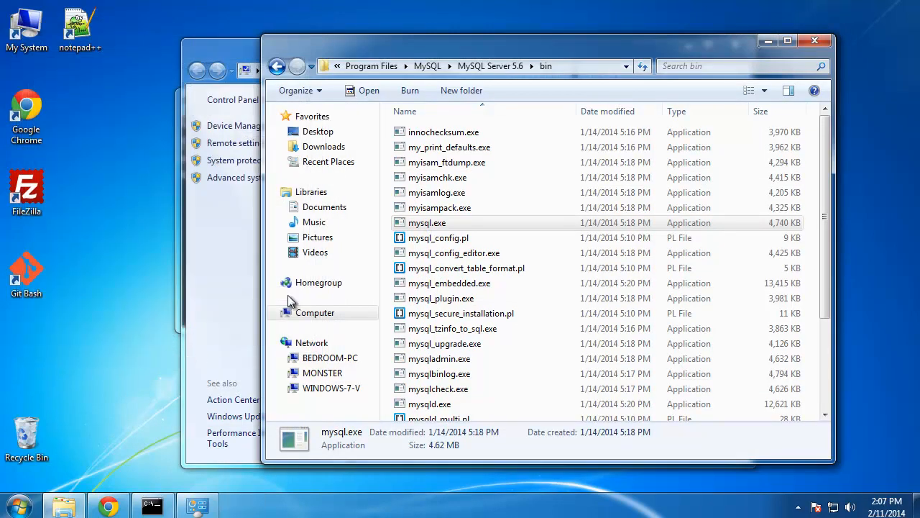
Step: Close the system information window, the bin folder window, and the old Command Prompt
click(228, 55)
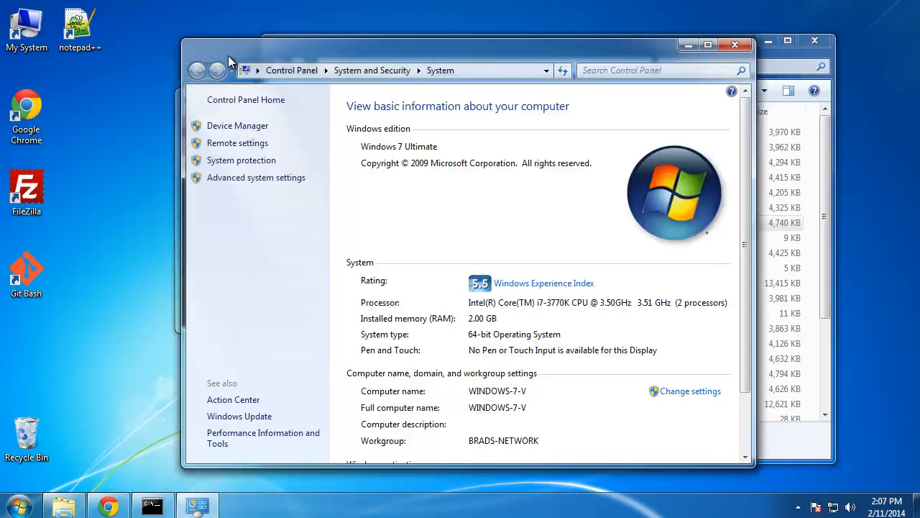
click(735, 44)
click(815, 40)
click(647, 97)
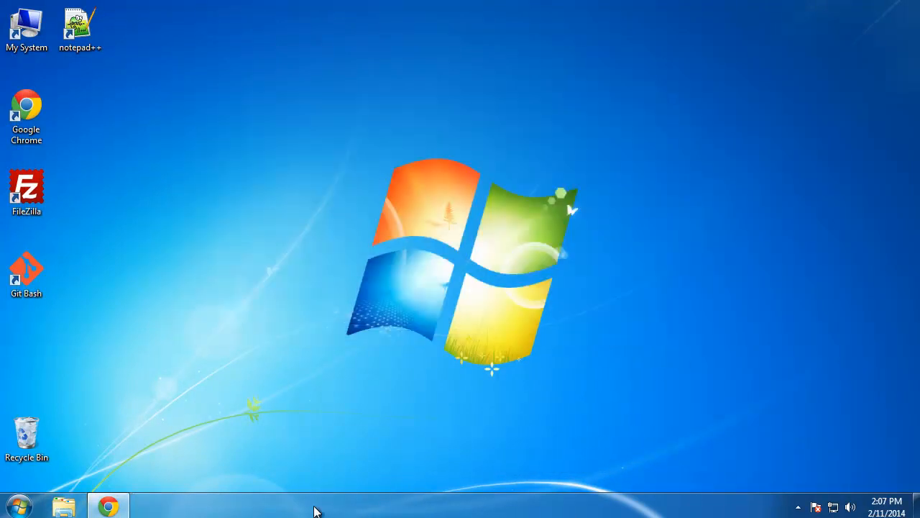
click(19, 506)
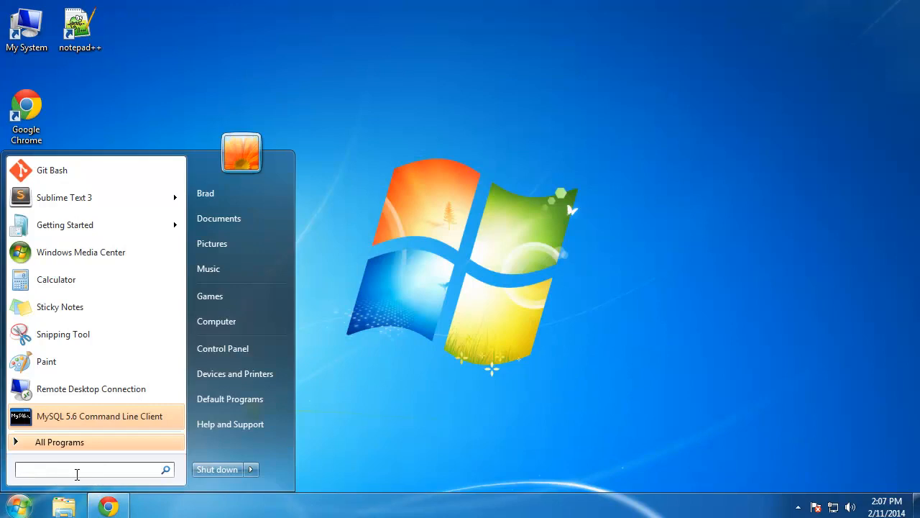
Step: Pin cmd.exe to the taskbar and launch a fresh Command Prompt from it
text(cmd)
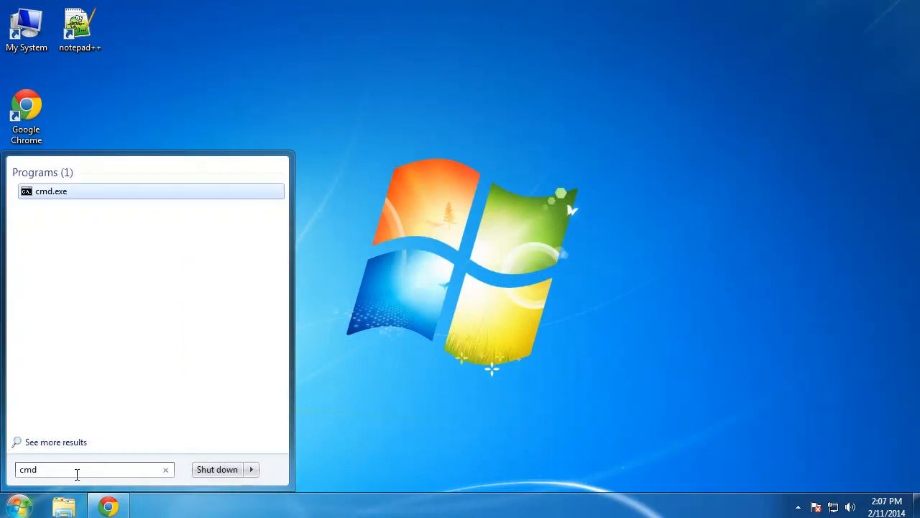
right_click(50, 190)
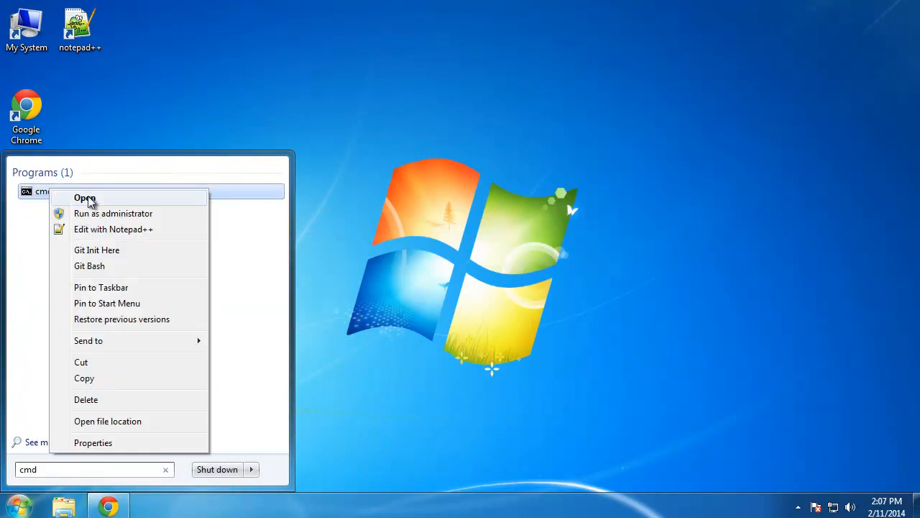
click(102, 287)
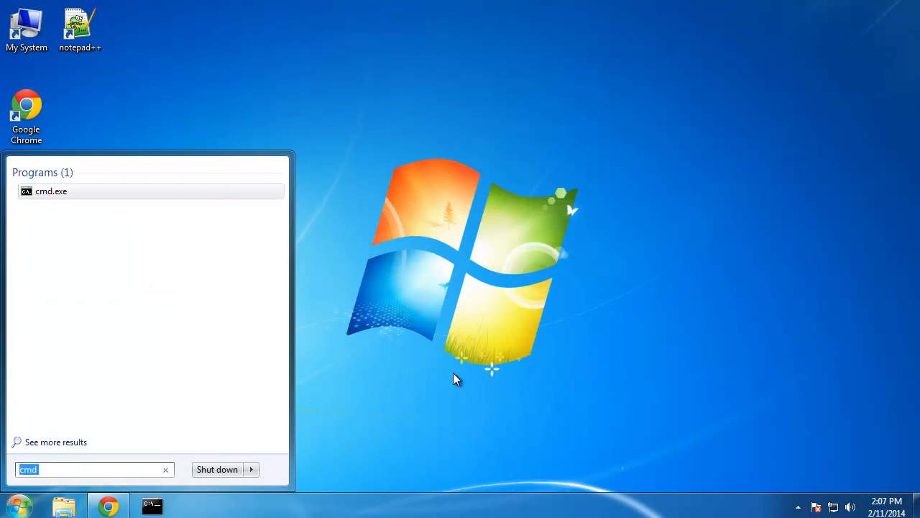
click(395, 370)
click(152, 506)
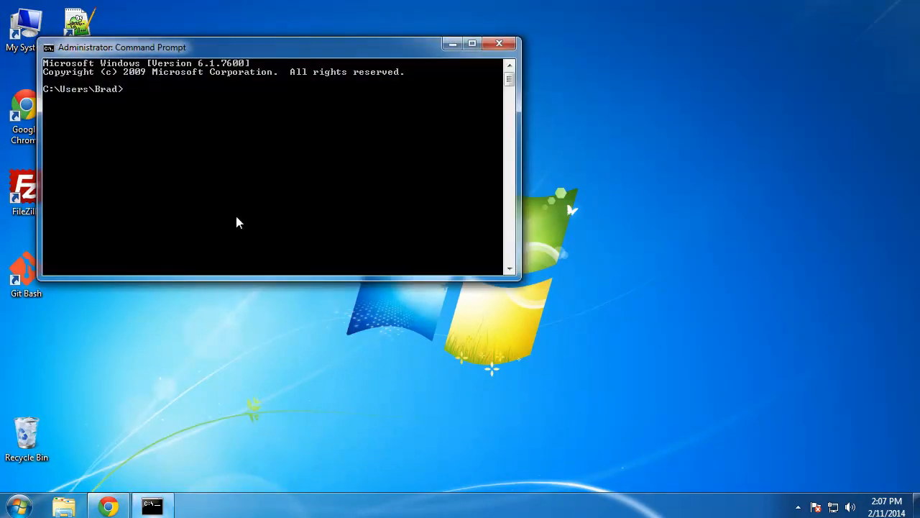
Step: Run mysql, then log in with the --user and --password options for the new MySQL user
text(mysql)
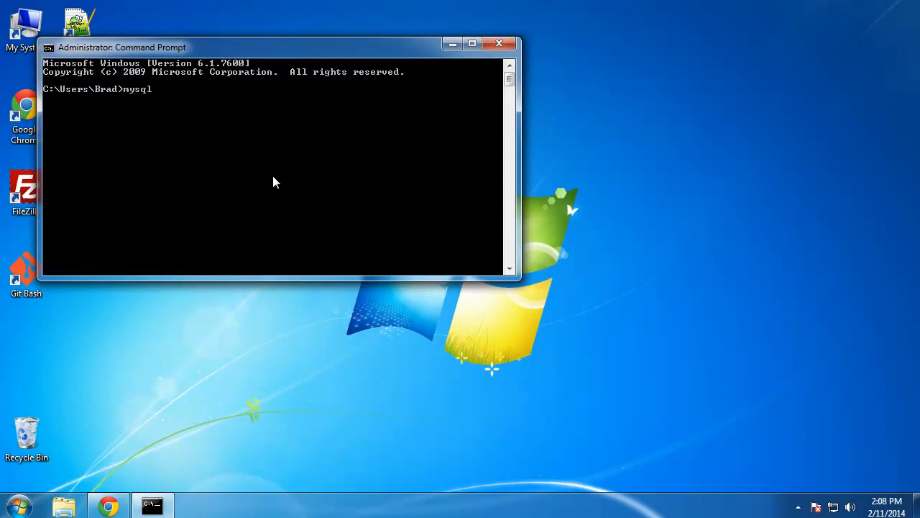
key(Return)
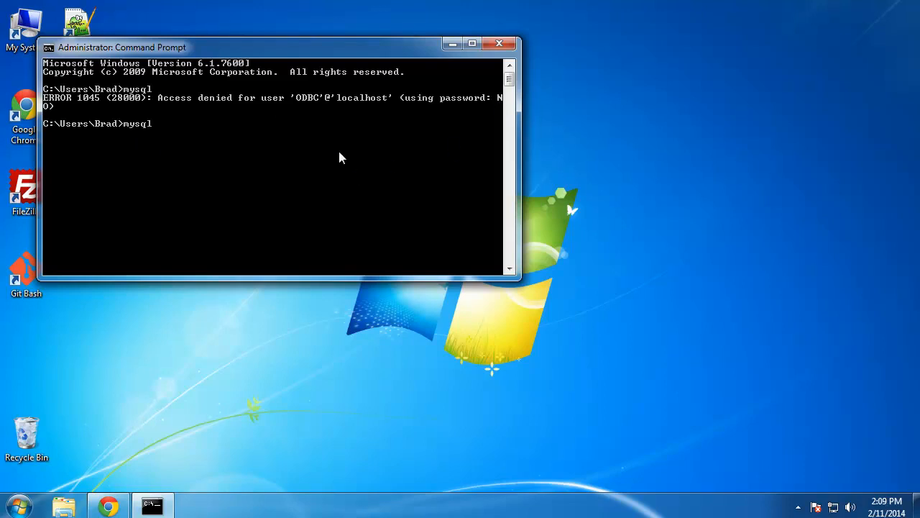
text(user=brad --pass)
text(word=1234)
key(Return)
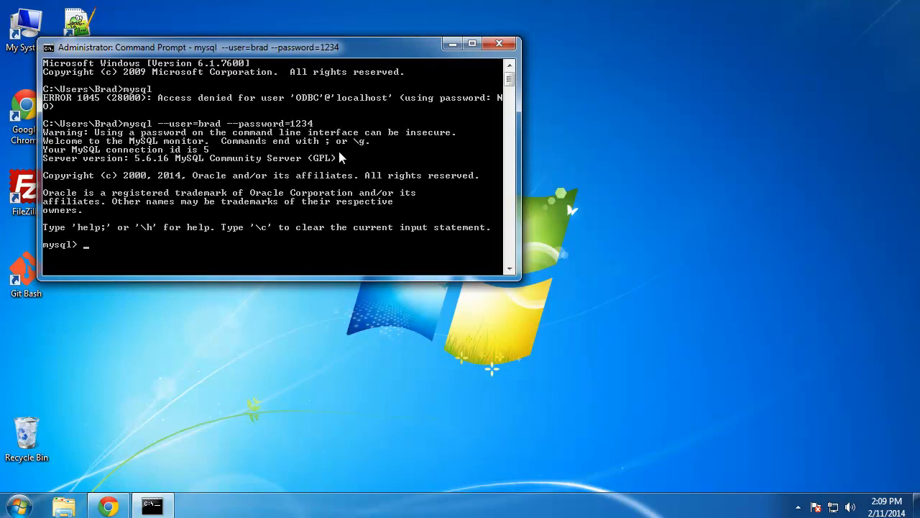
Step: Run 'show databases;' to list the four databases, then close the Command Prompt
text(show databases)
key(Return)
text(;)
key(Return)
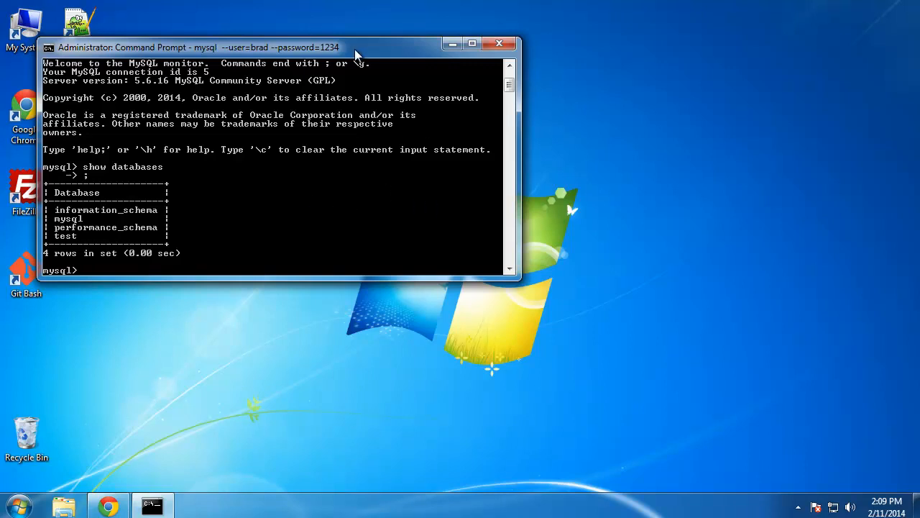
drag(355, 48, 422, 92)
click(565, 87)
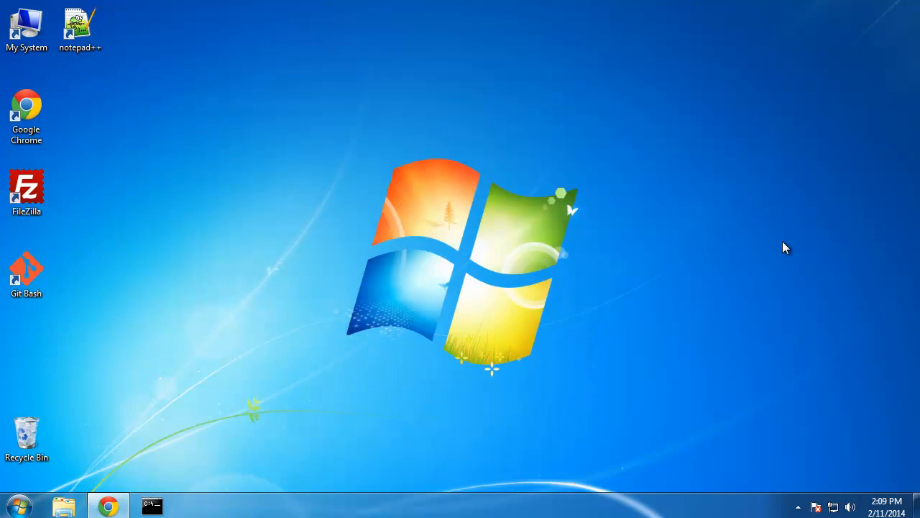